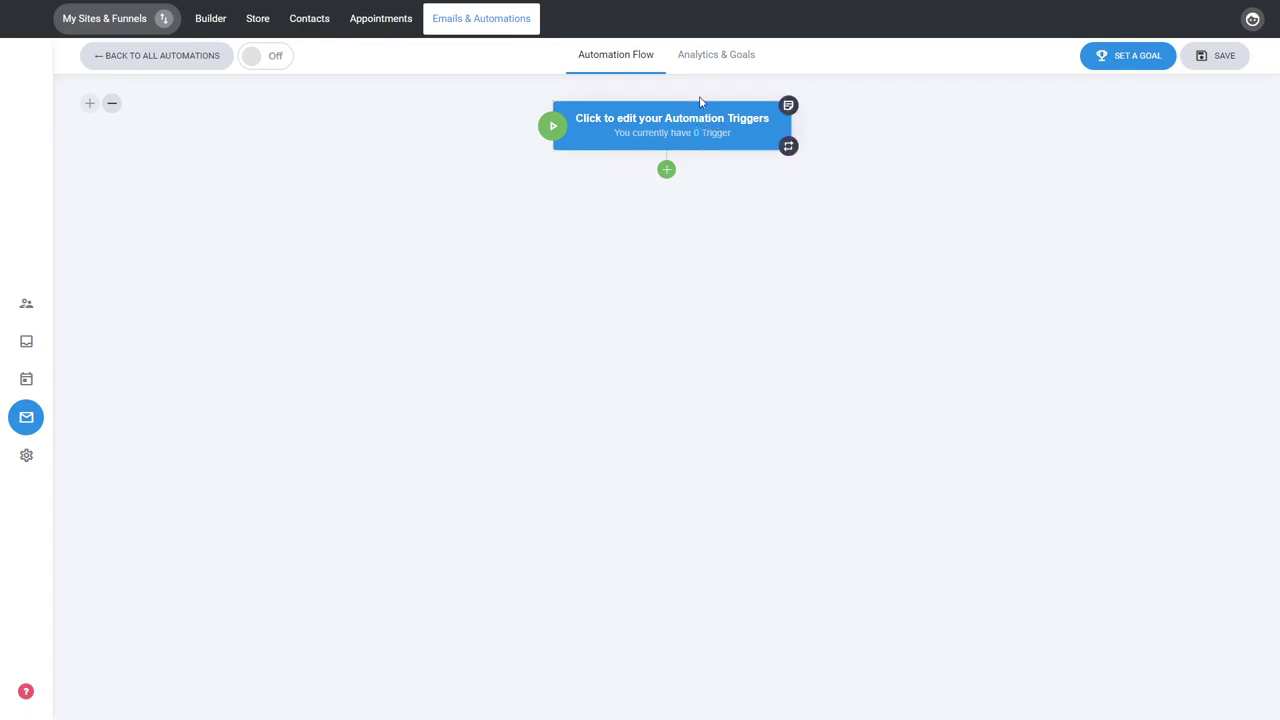
# Add a Delay step below the automation trigger that waits a specific amount of time, set to 1 hour.
pyautogui.click(667, 171)
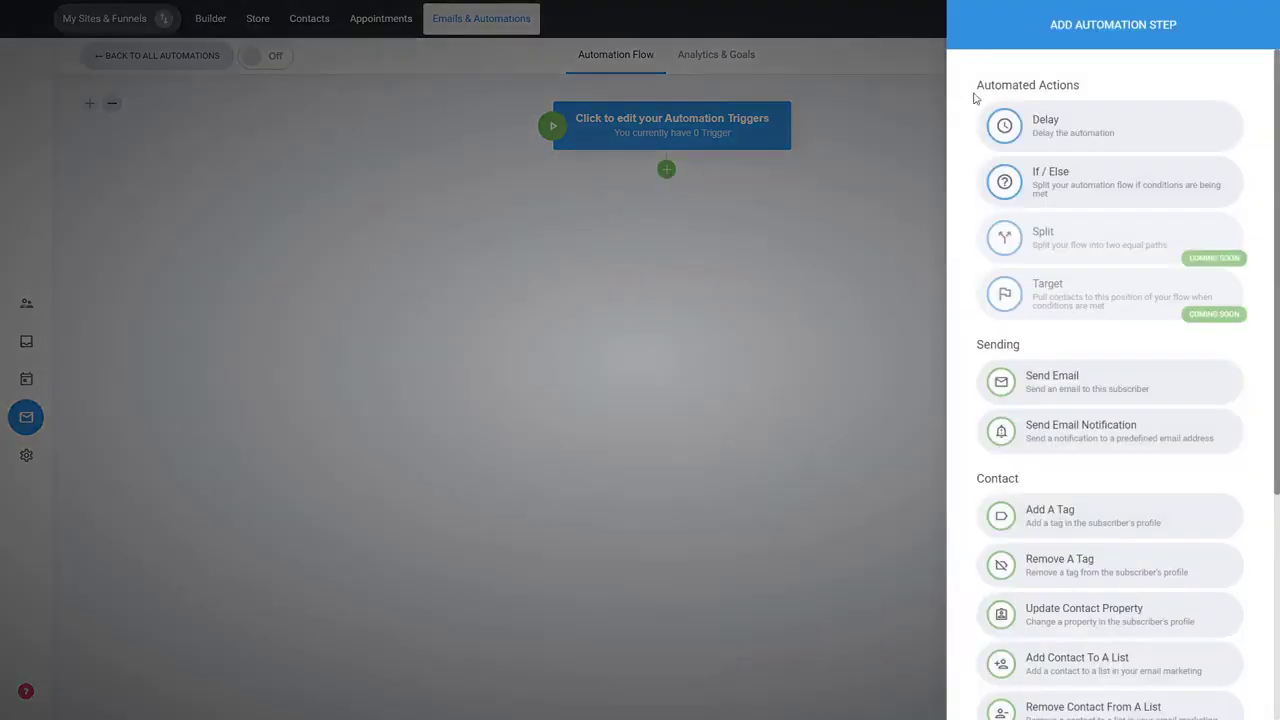
pyautogui.click(1080, 139)
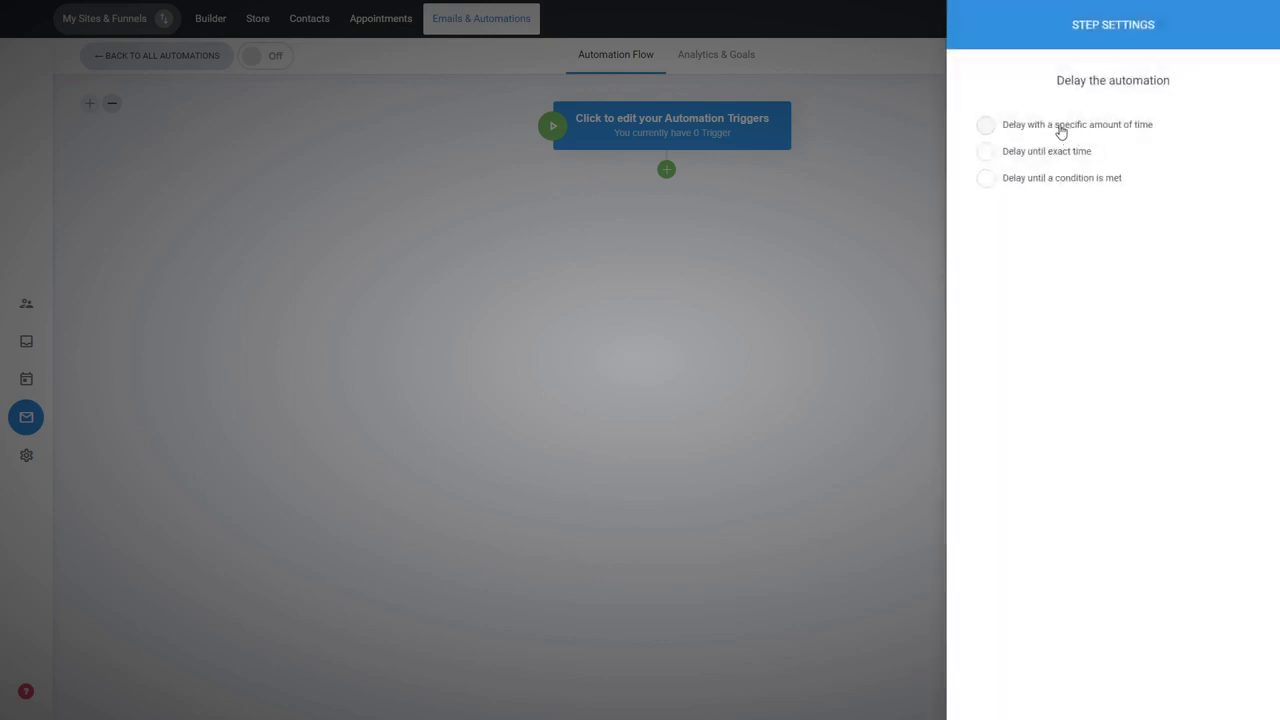
pyautogui.click(1061, 133)
pyautogui.click(1040, 258)
pyautogui.write('1')
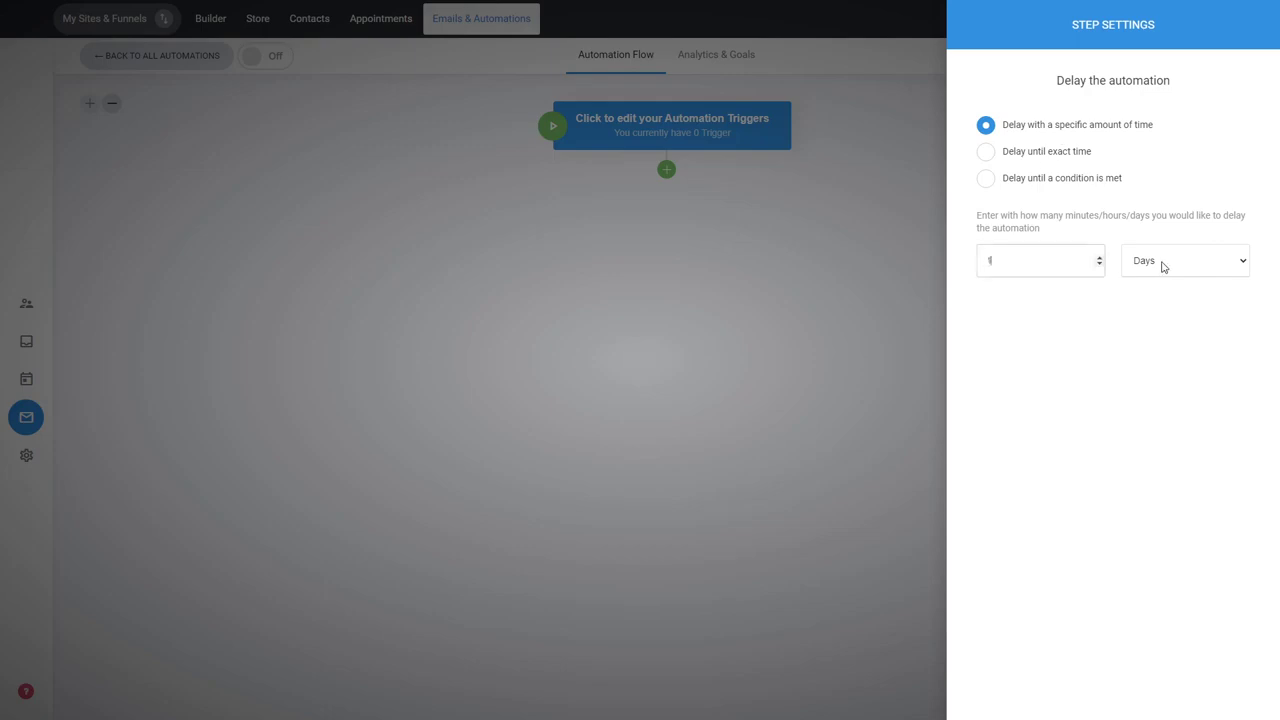
pyautogui.click(1160, 302)
pyautogui.click(669, 333)
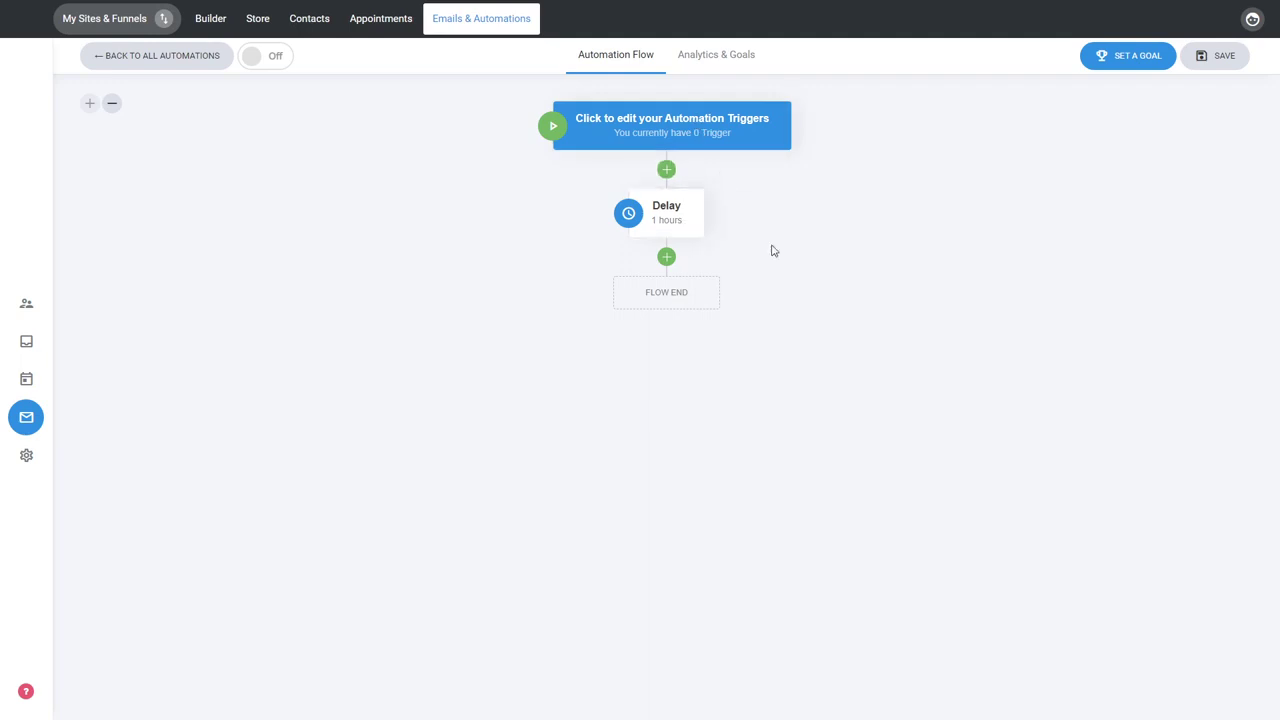
# Add a Send Email step after the delay with the subject "Welcome" followed by the first_name property.
pyautogui.click(667, 258)
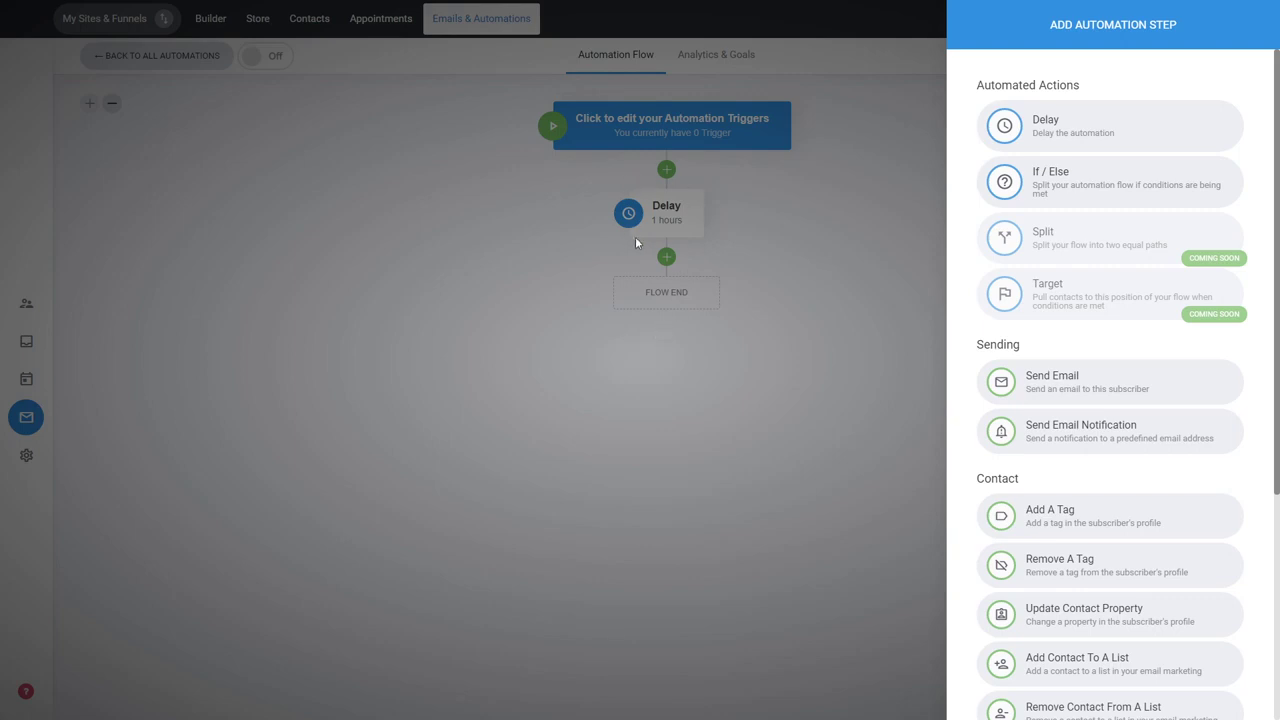
pyautogui.click(1083, 392)
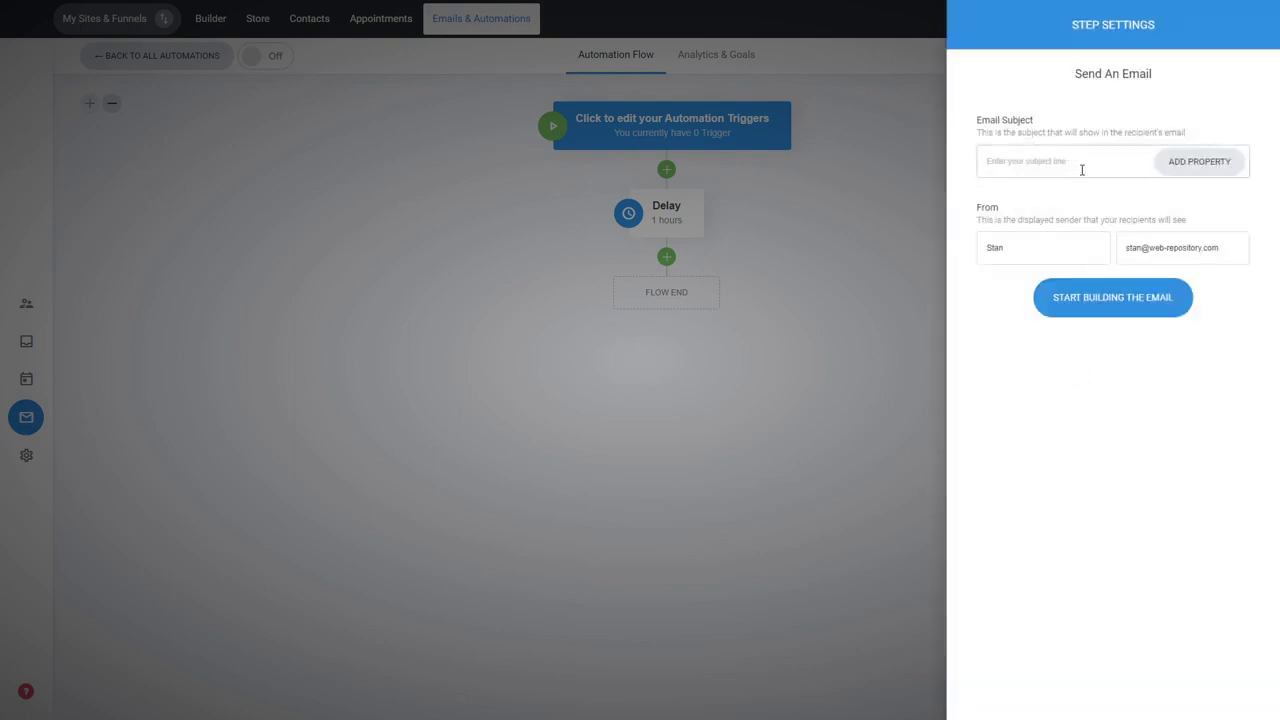
pyautogui.write('Welcome')
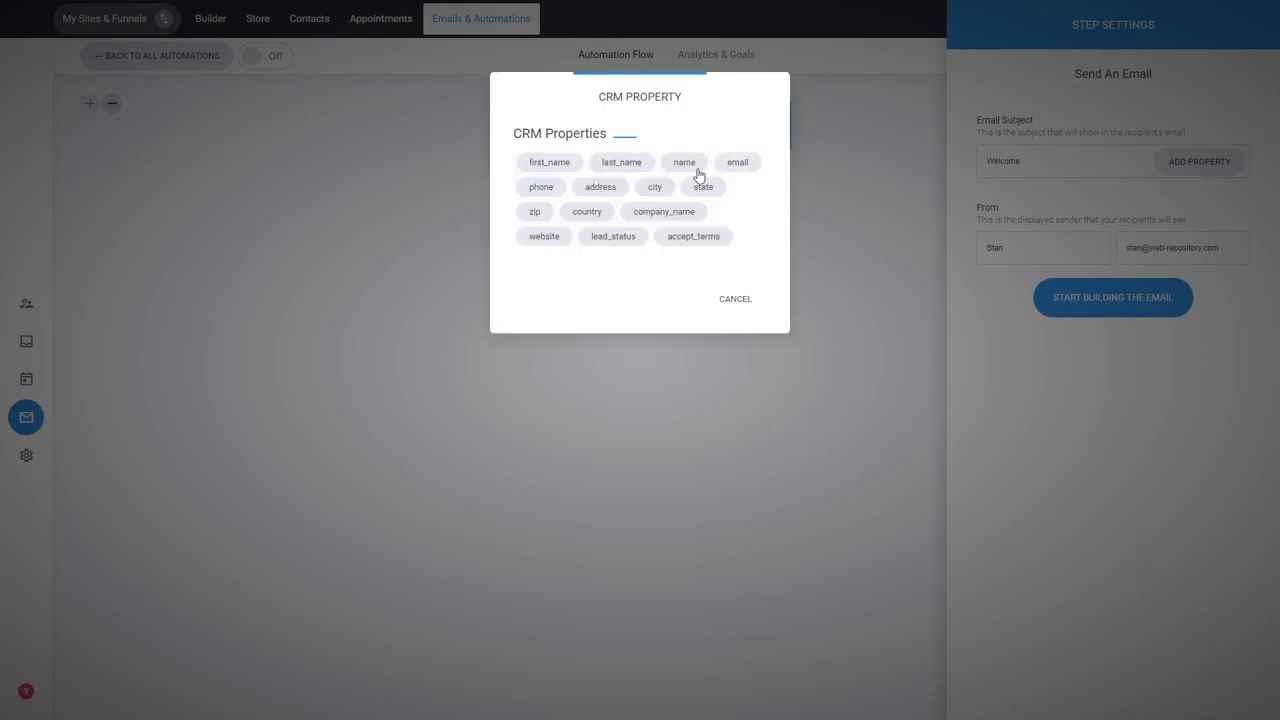
pyautogui.click(550, 166)
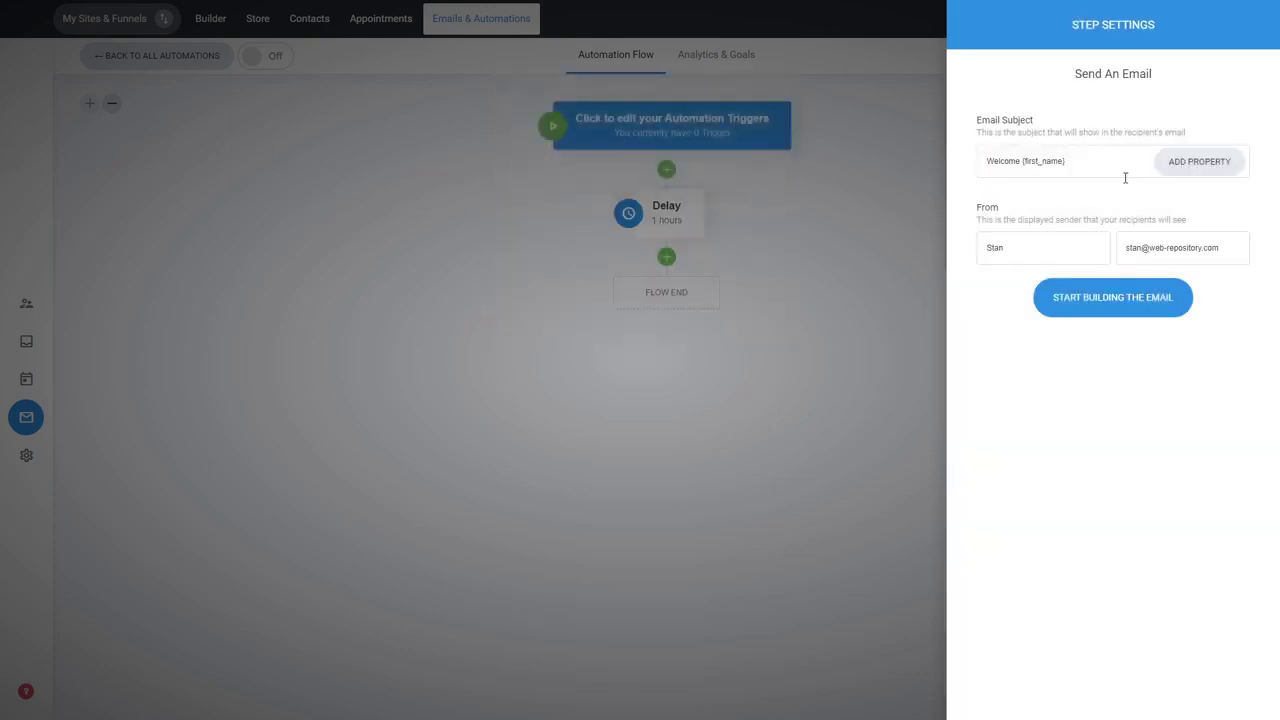
# Build the email from the "Have You Tried?" template, save the design and return to the flow.
pyautogui.click(1113, 306)
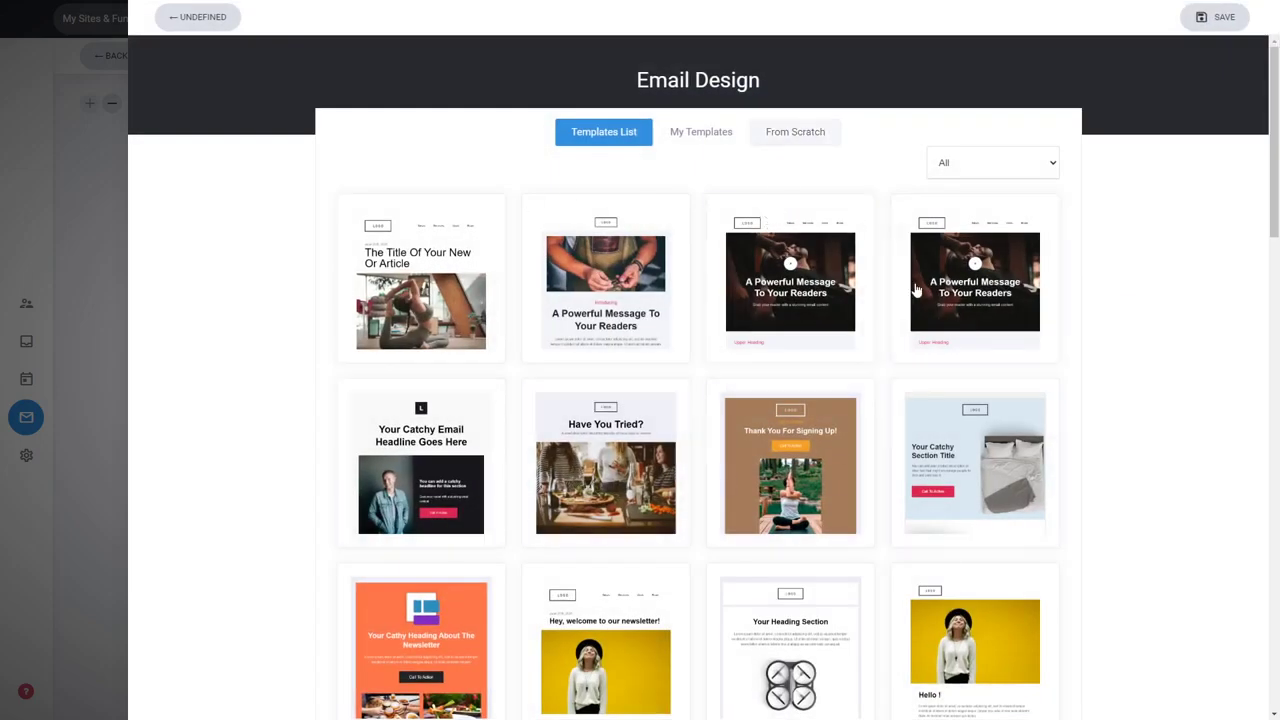
pyautogui.click(614, 453)
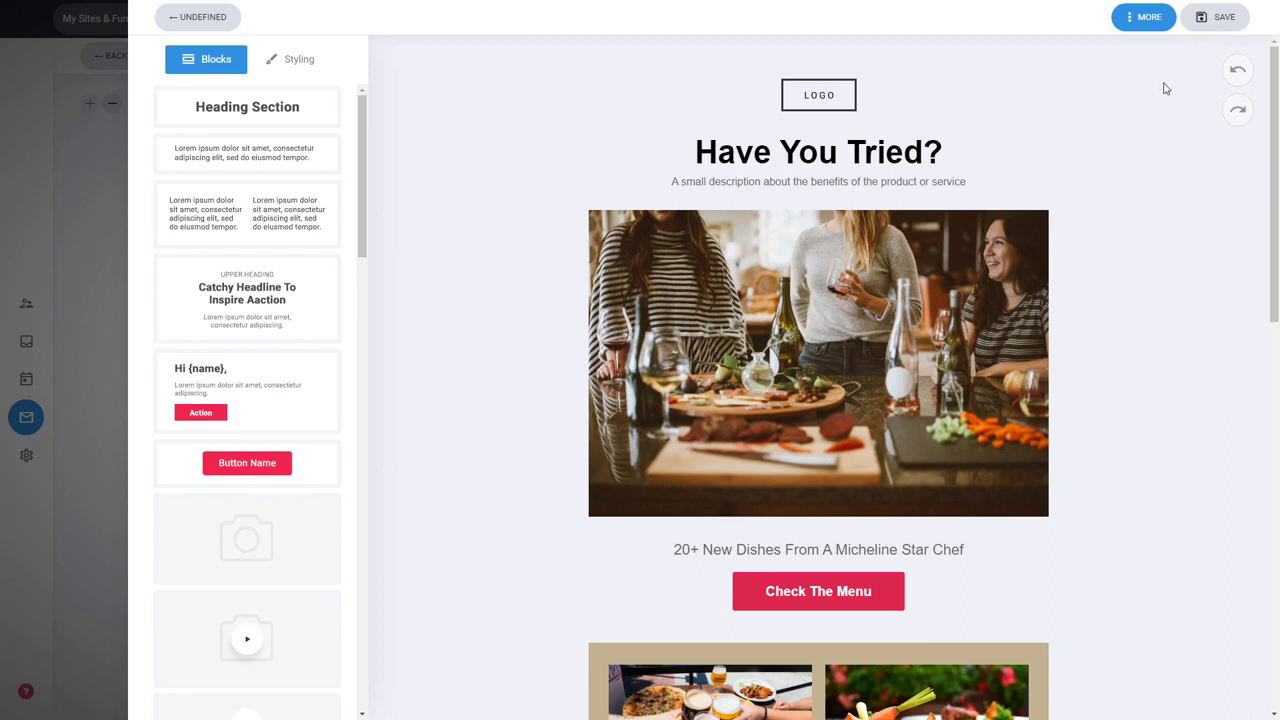
pyautogui.click(1147, 27)
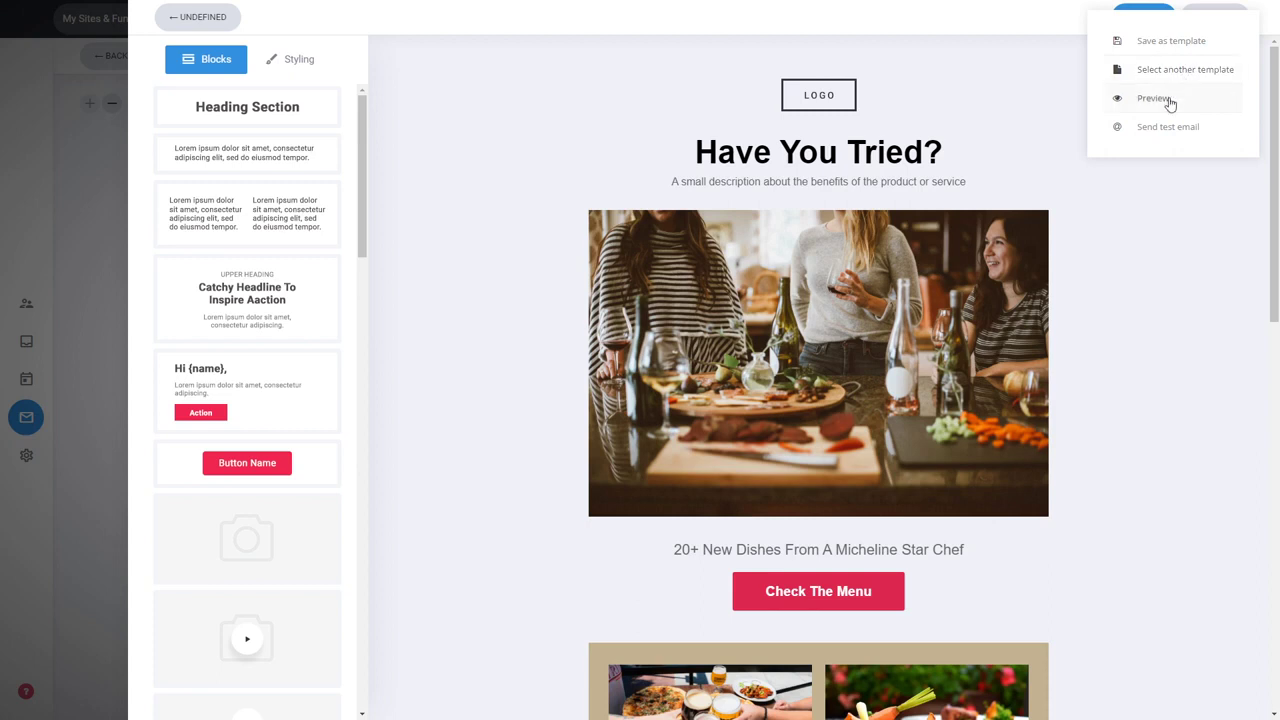
pyautogui.click(1141, 248)
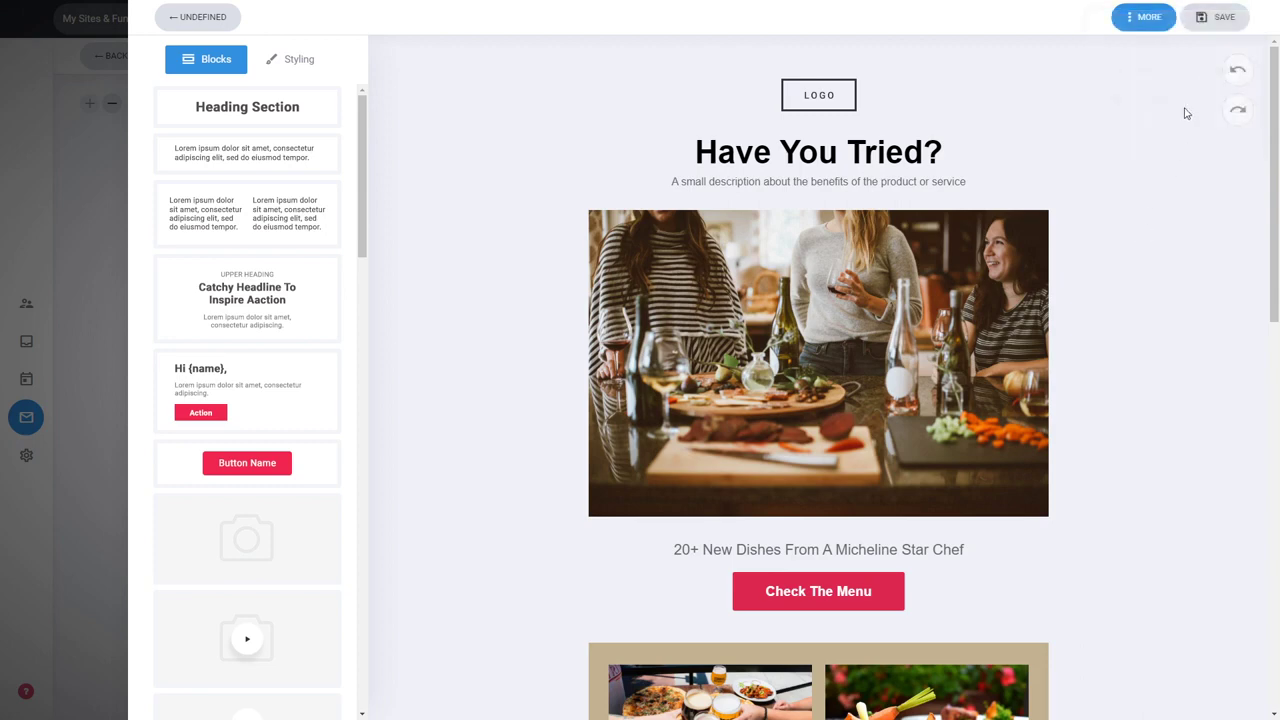
pyautogui.click(1218, 22)
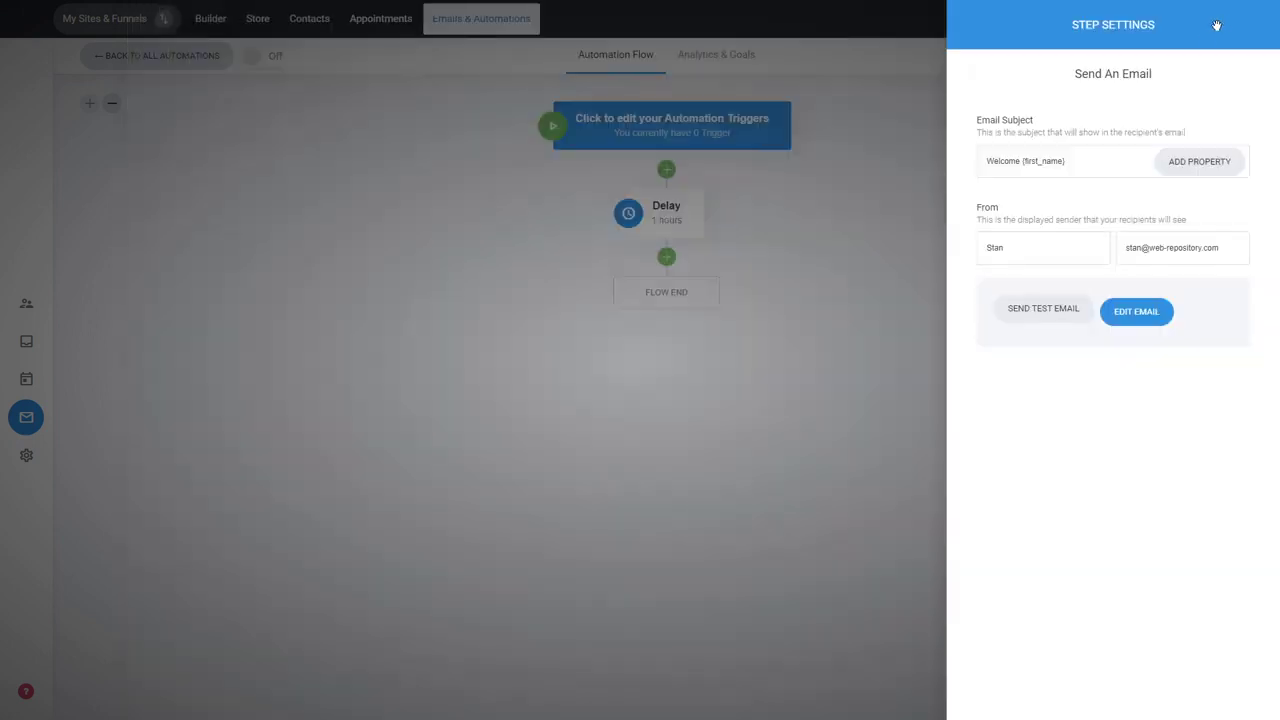
pyautogui.click(857, 480)
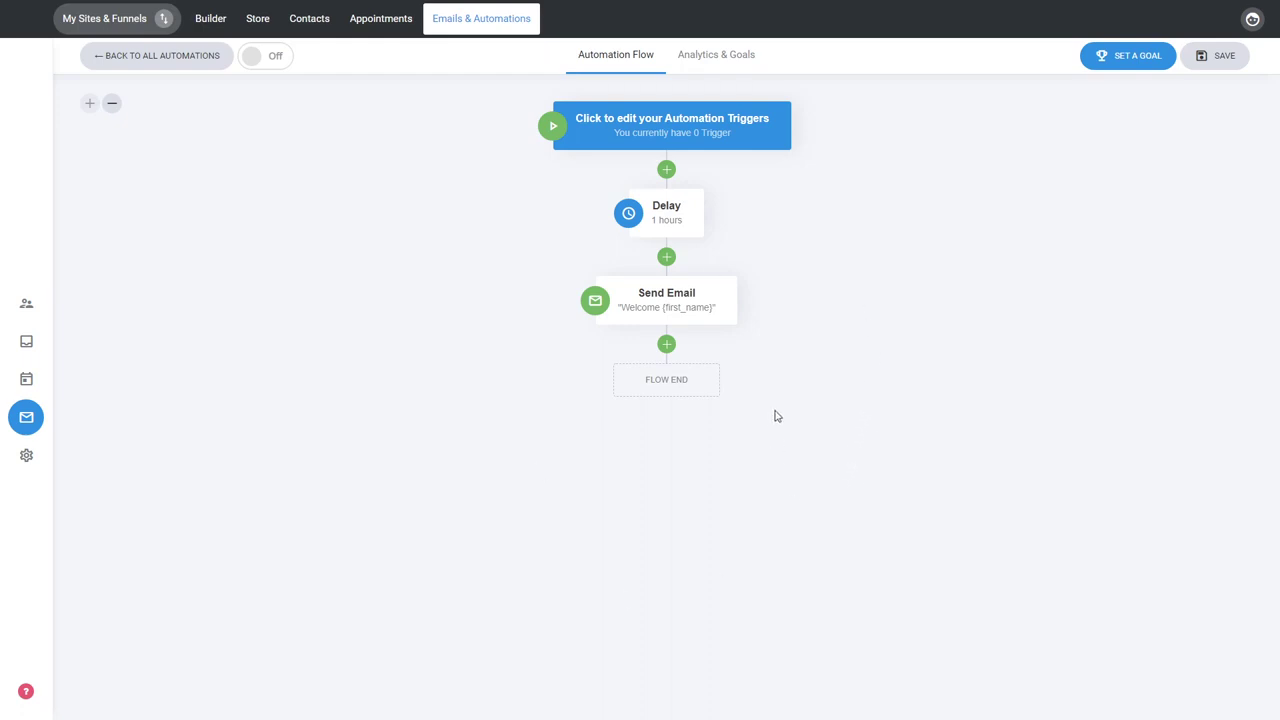
# Add an If / Else step after the email that splits the flow on the condition Country is Australia.
pyautogui.click(667, 345)
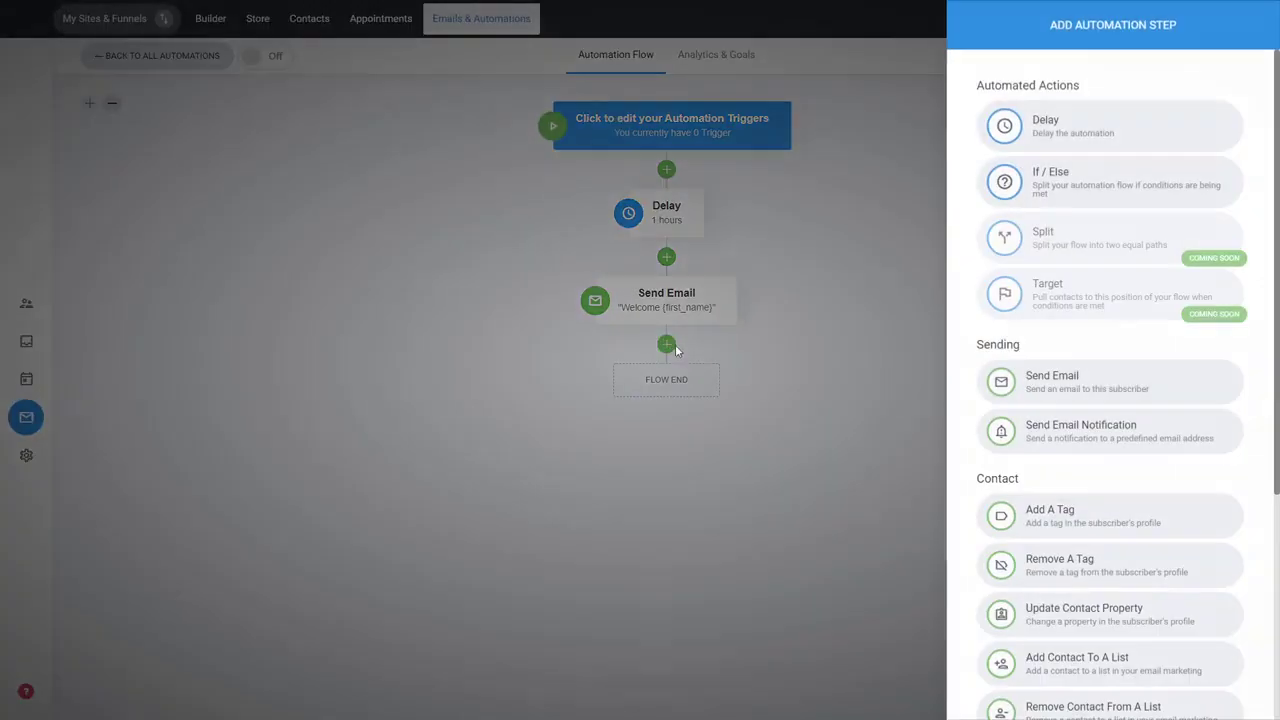
pyautogui.click(1088, 187)
pyautogui.click(1033, 135)
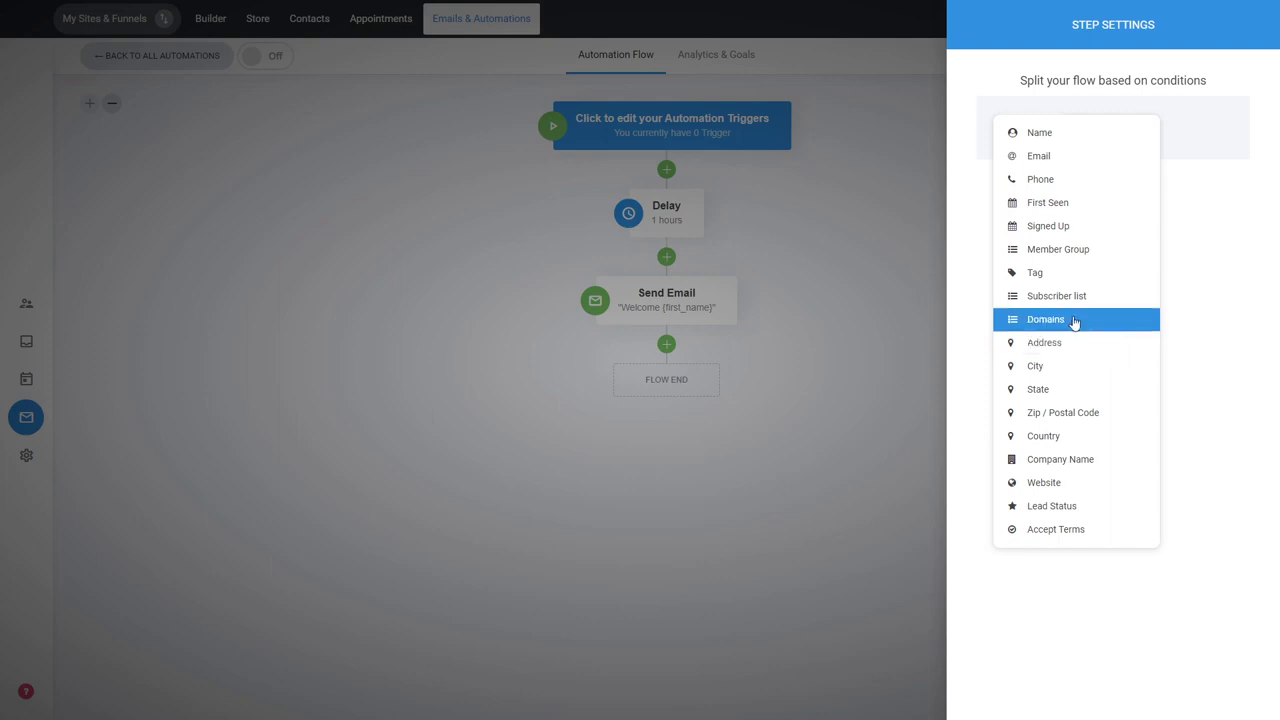
pyautogui.click(1036, 443)
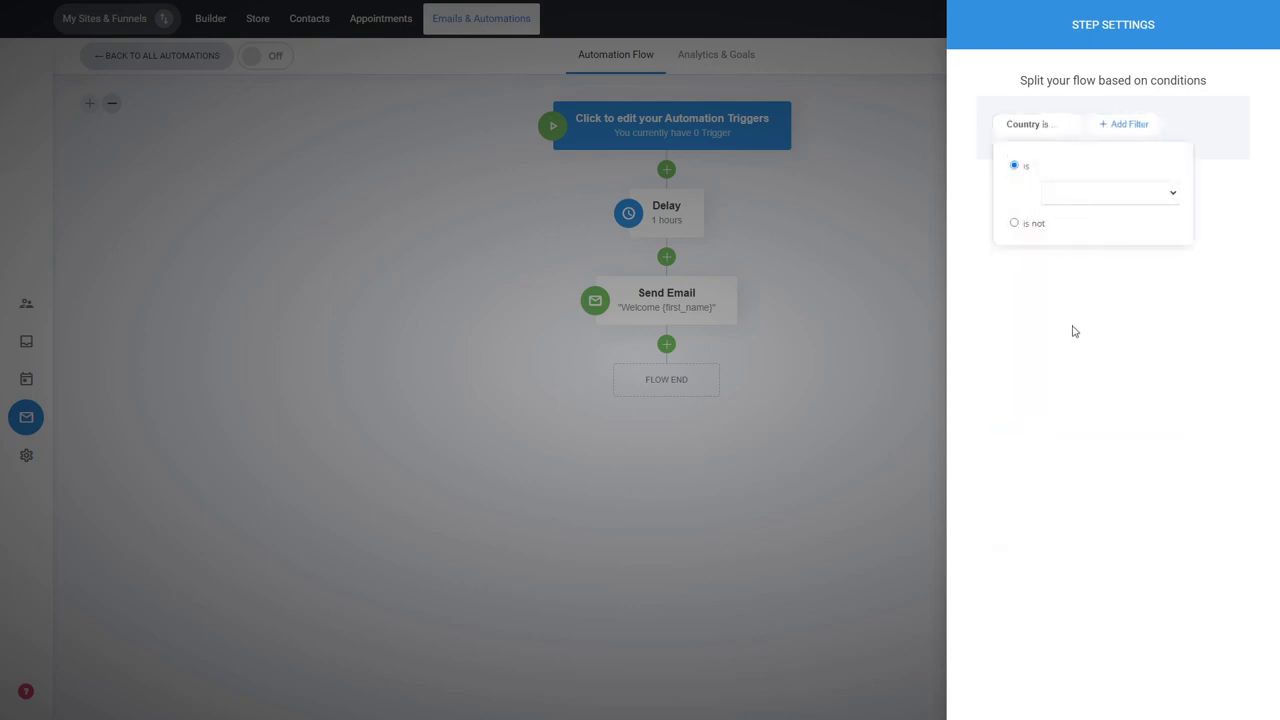
pyautogui.click(1075, 358)
pyautogui.click(1084, 316)
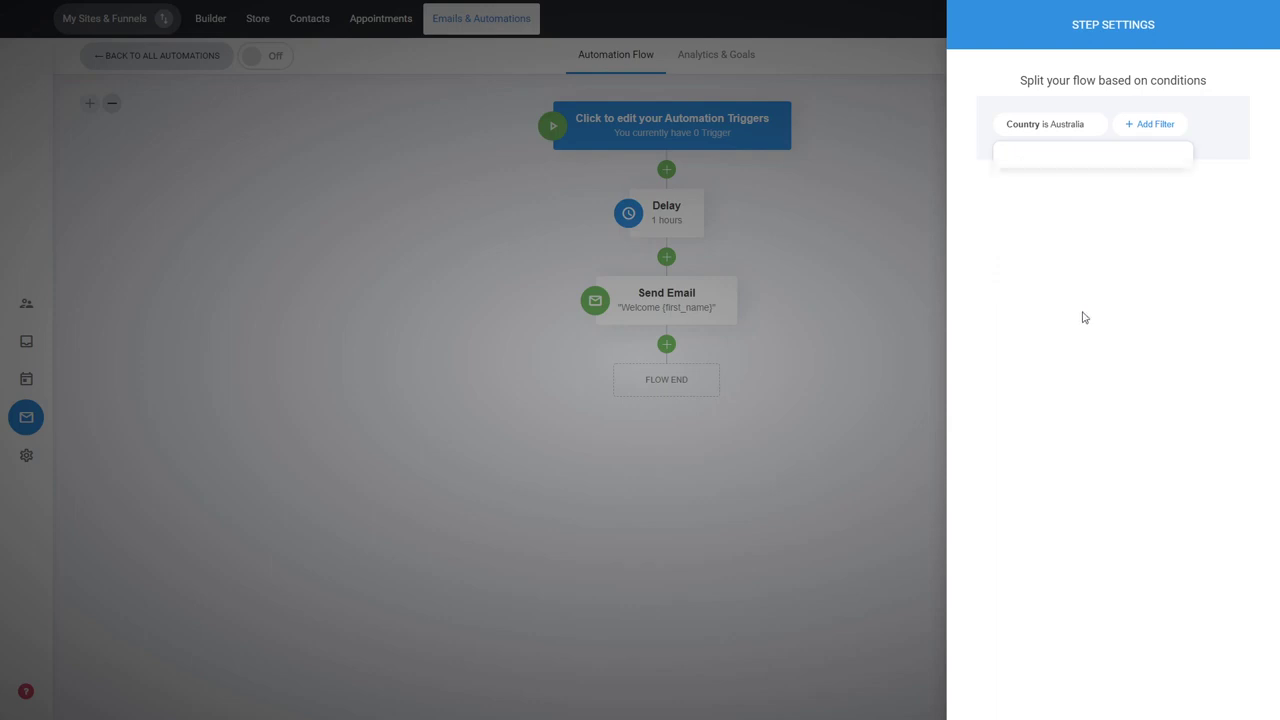
pyautogui.click(861, 328)
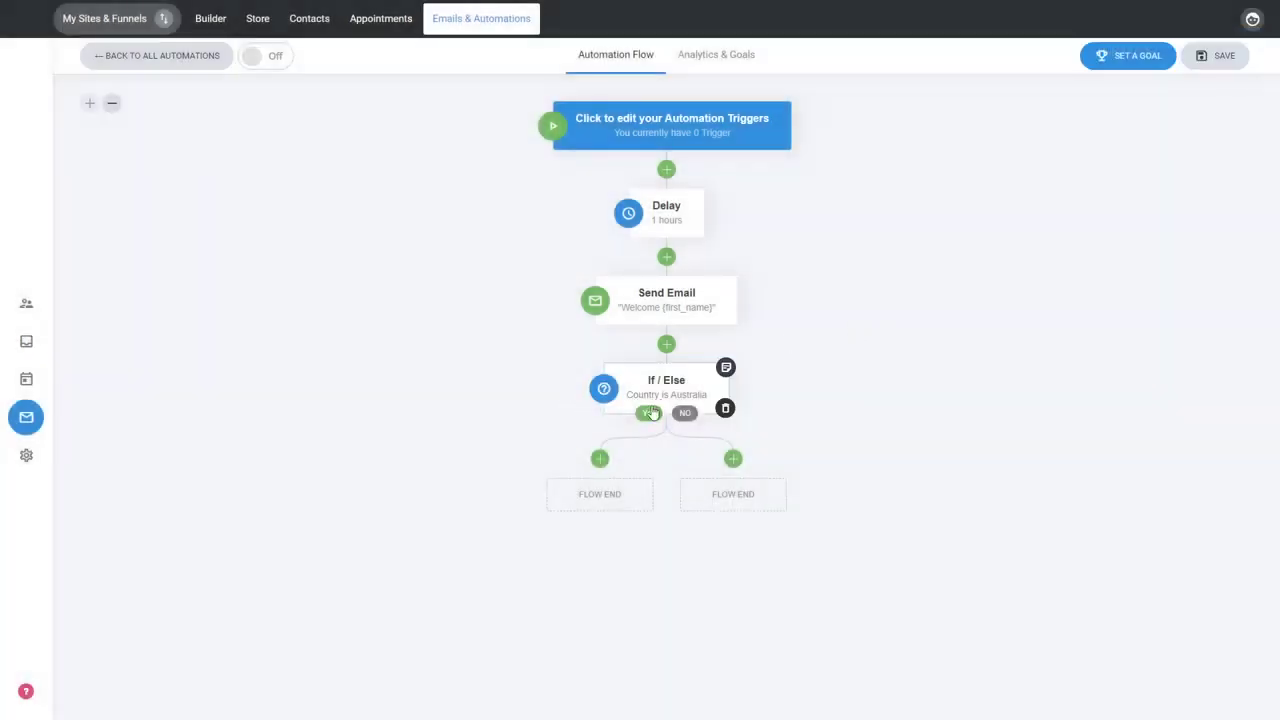
# Add an Add A Tag step on the Yes branch that assigns the Australia tag.
pyautogui.moveTo(667, 412)
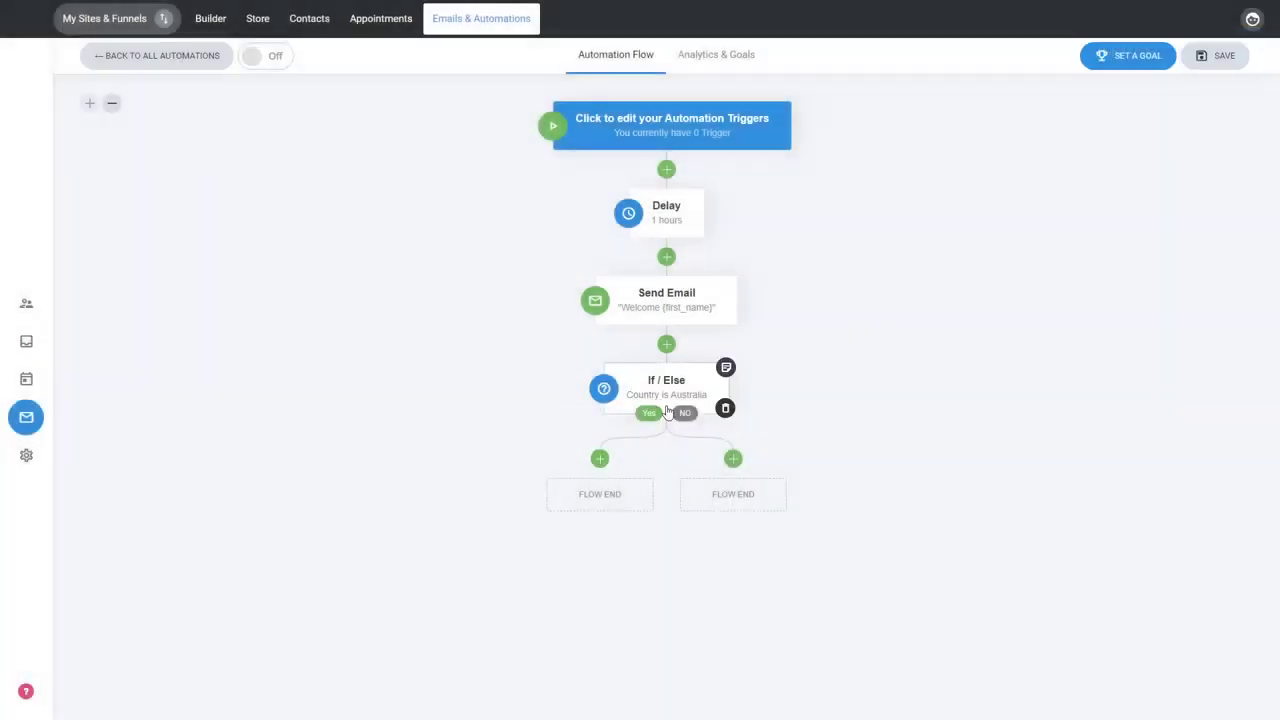
pyautogui.click(599, 459)
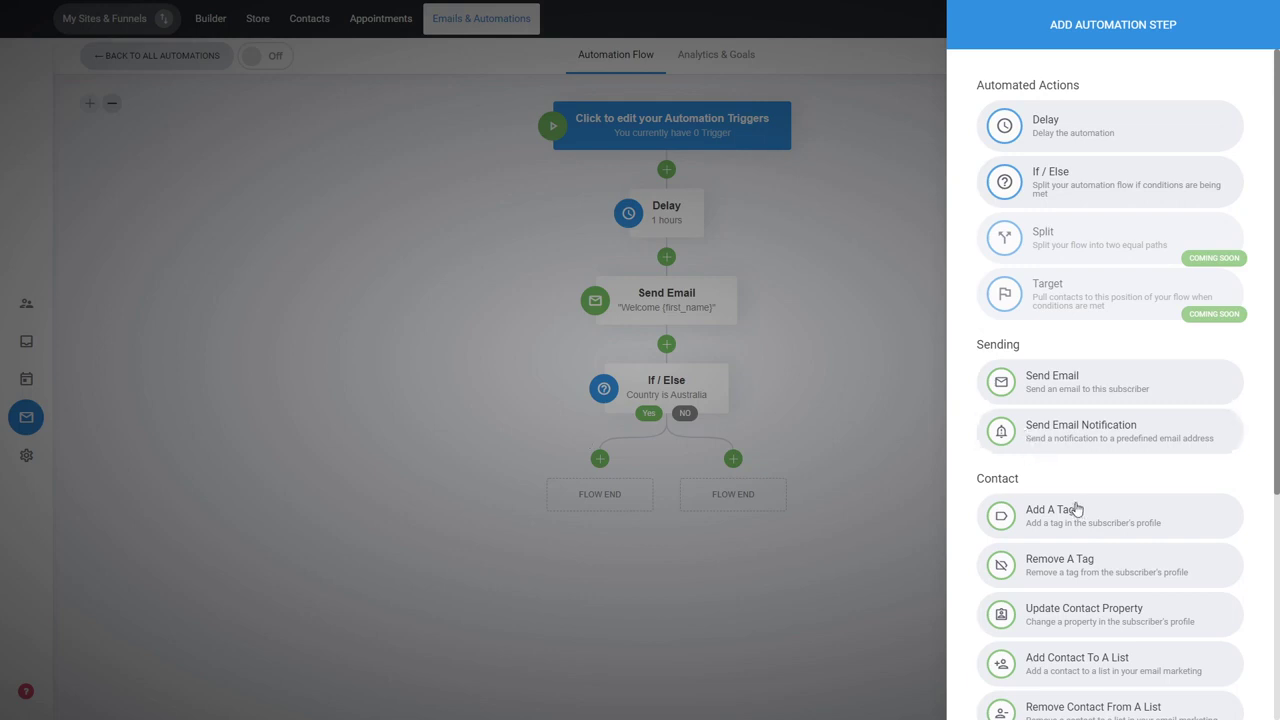
pyautogui.click(1076, 515)
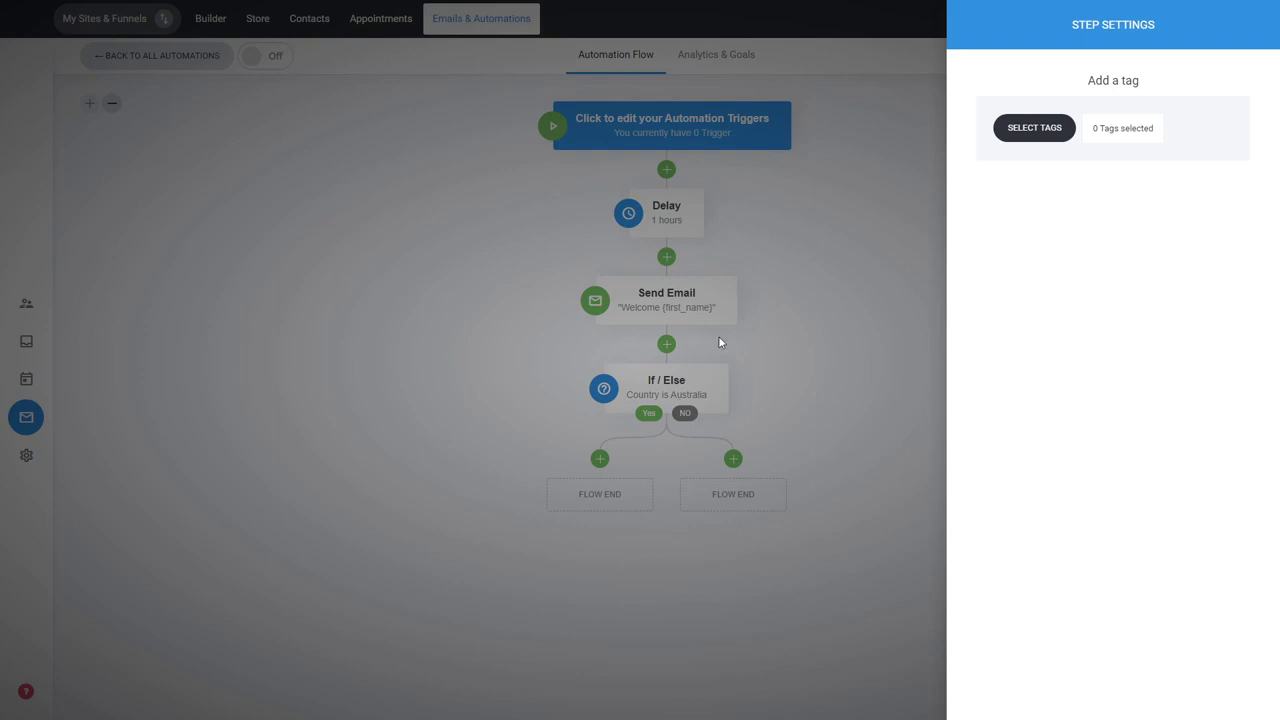
pyautogui.click(1043, 130)
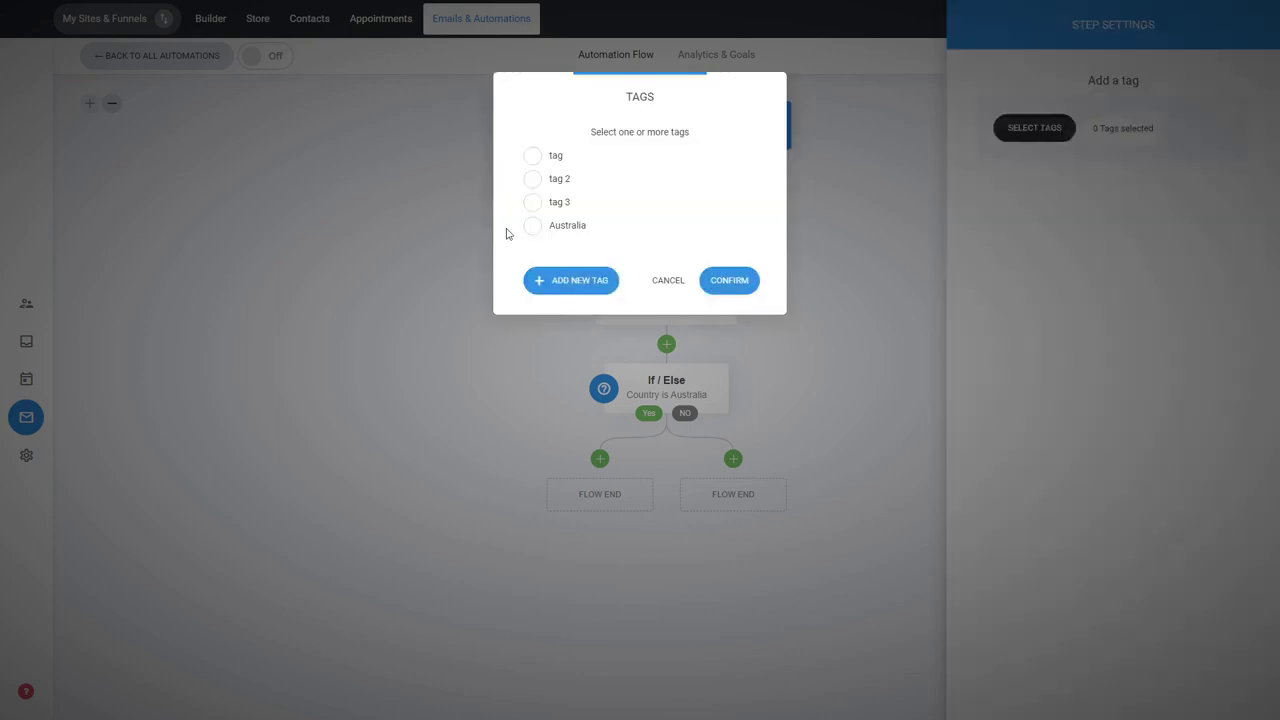
pyautogui.click(572, 239)
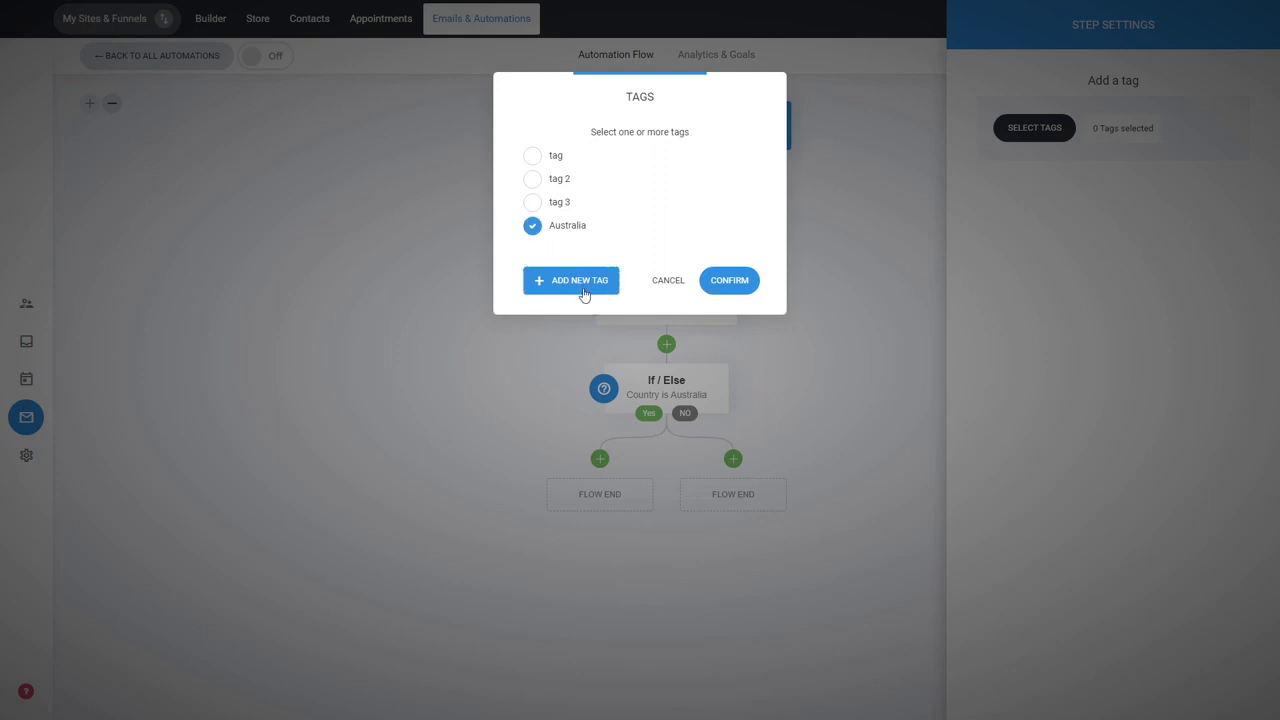
pyautogui.click(729, 281)
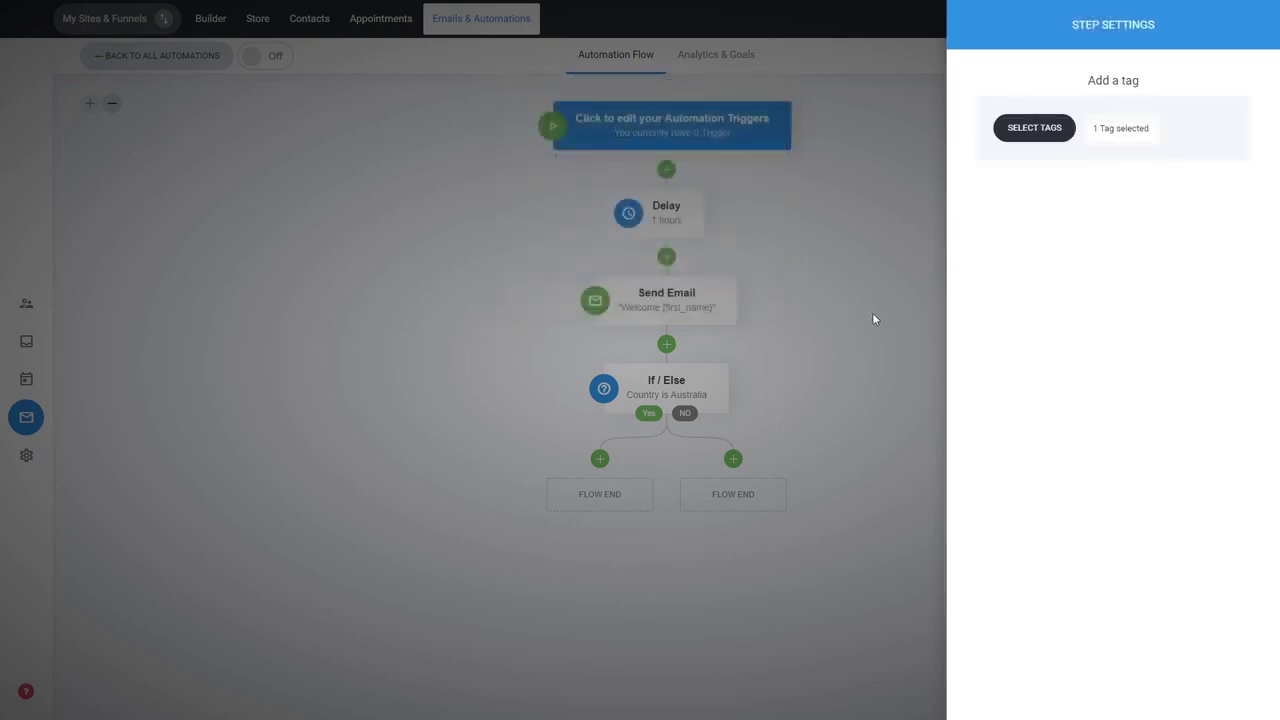
pyautogui.click(872, 318)
# Browse the actions available for the No branch and view the automation flow at reduced and full zoom.
pyautogui.moveTo(600, 510)
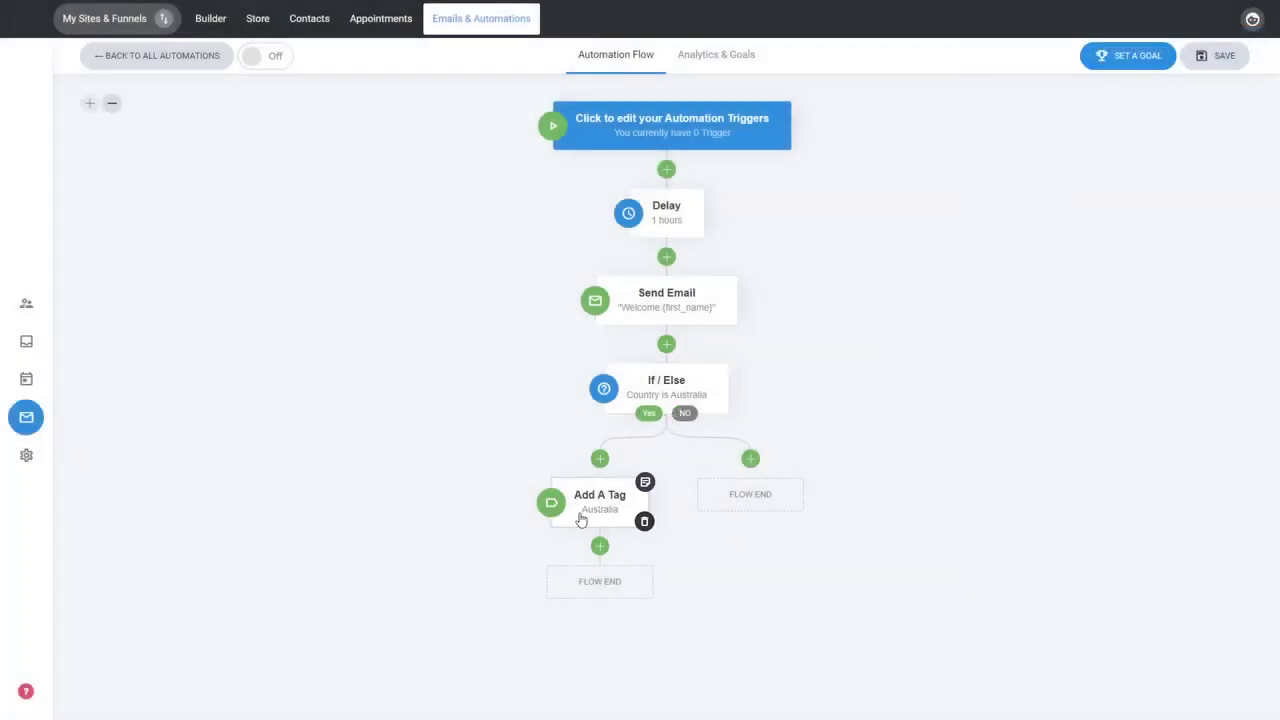
pyautogui.click(750, 458)
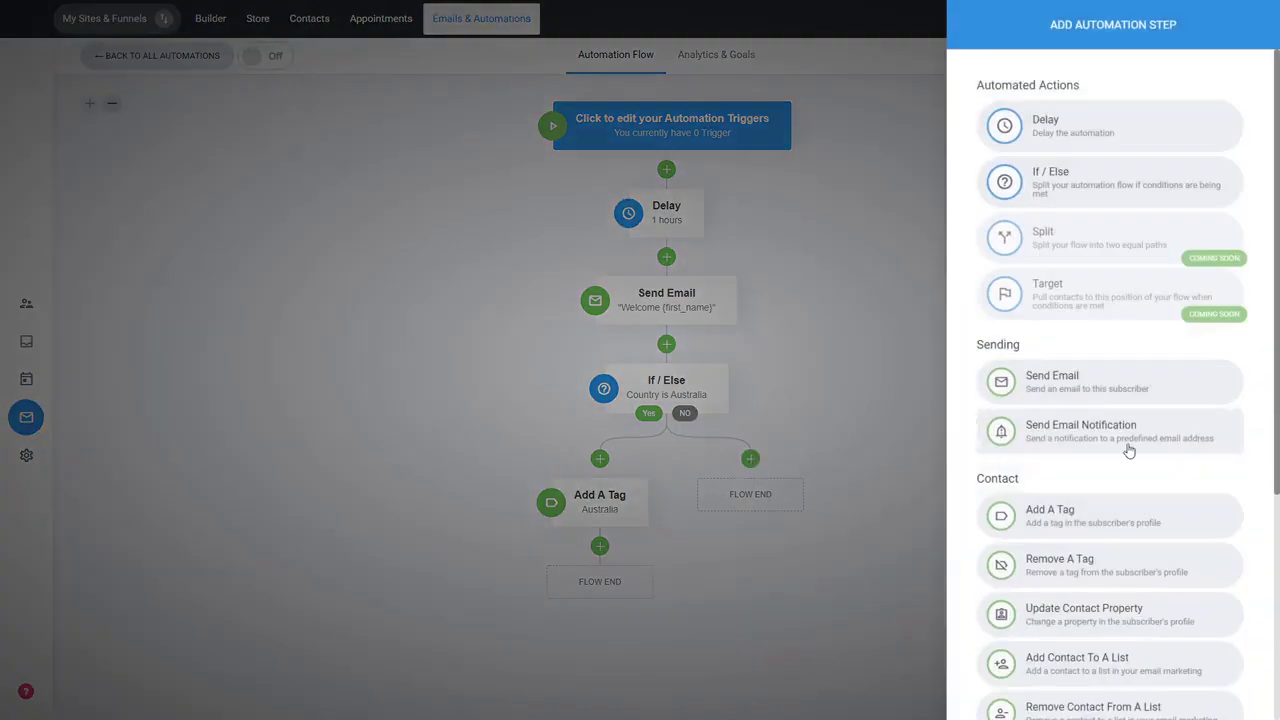
pyautogui.scroll(-2, 1128, 451)
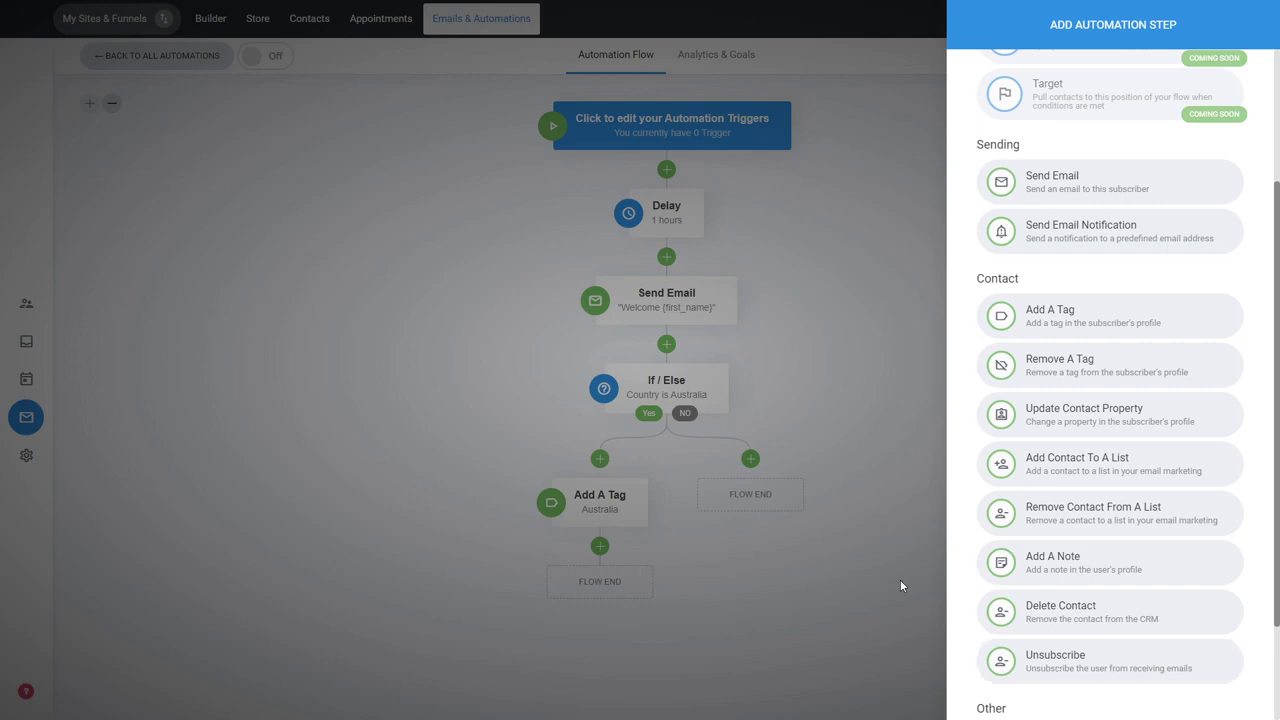
pyautogui.click(841, 373)
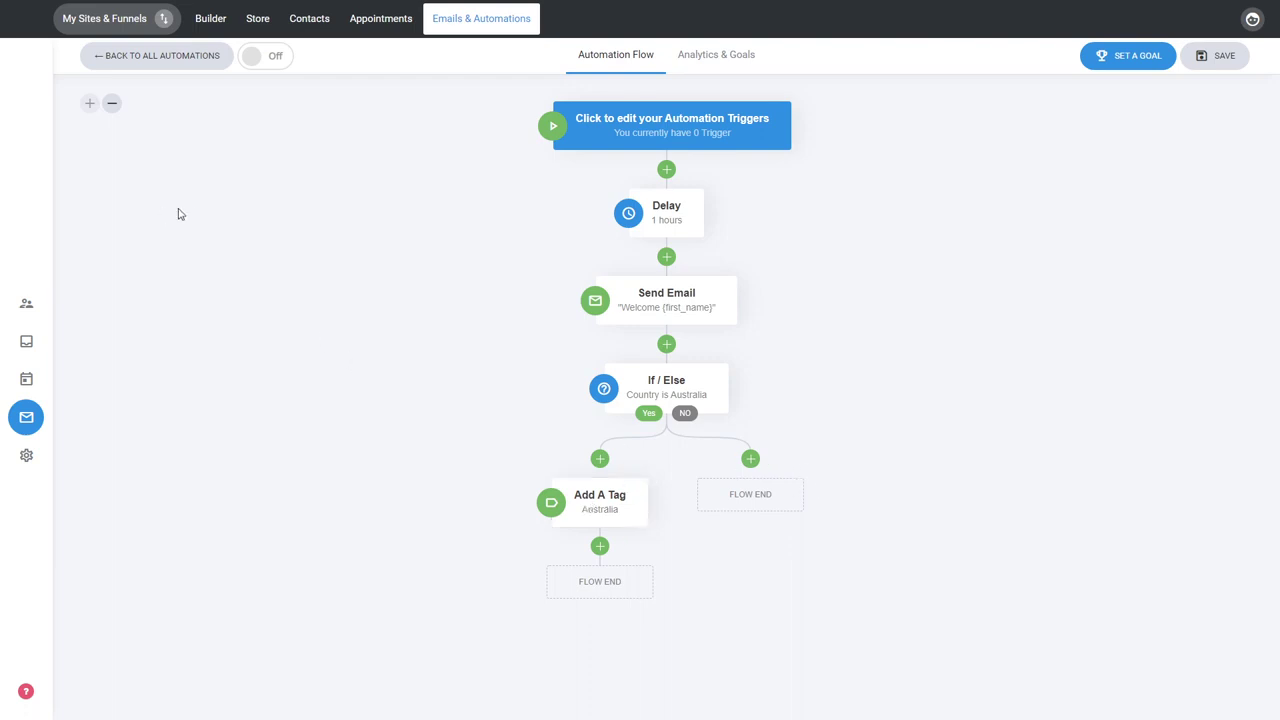
pyautogui.tripleClick(112, 103)
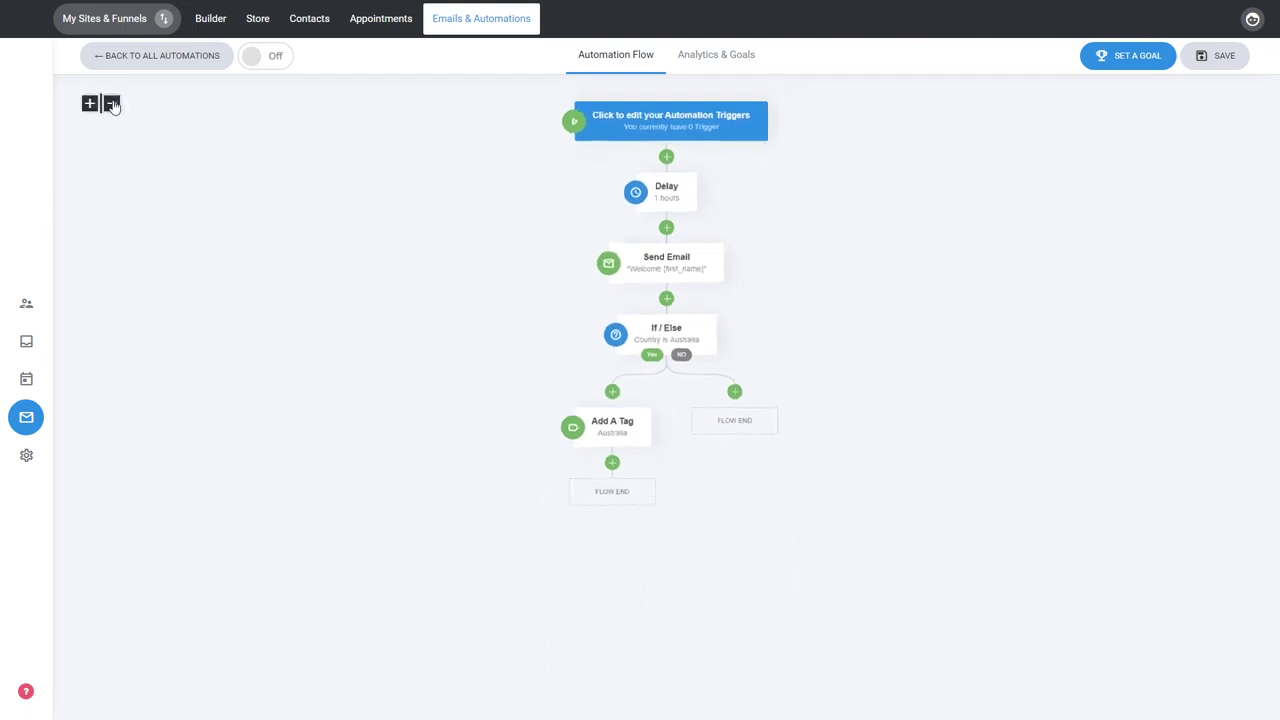
pyautogui.click(808, 330)
pyautogui.click(90, 112)
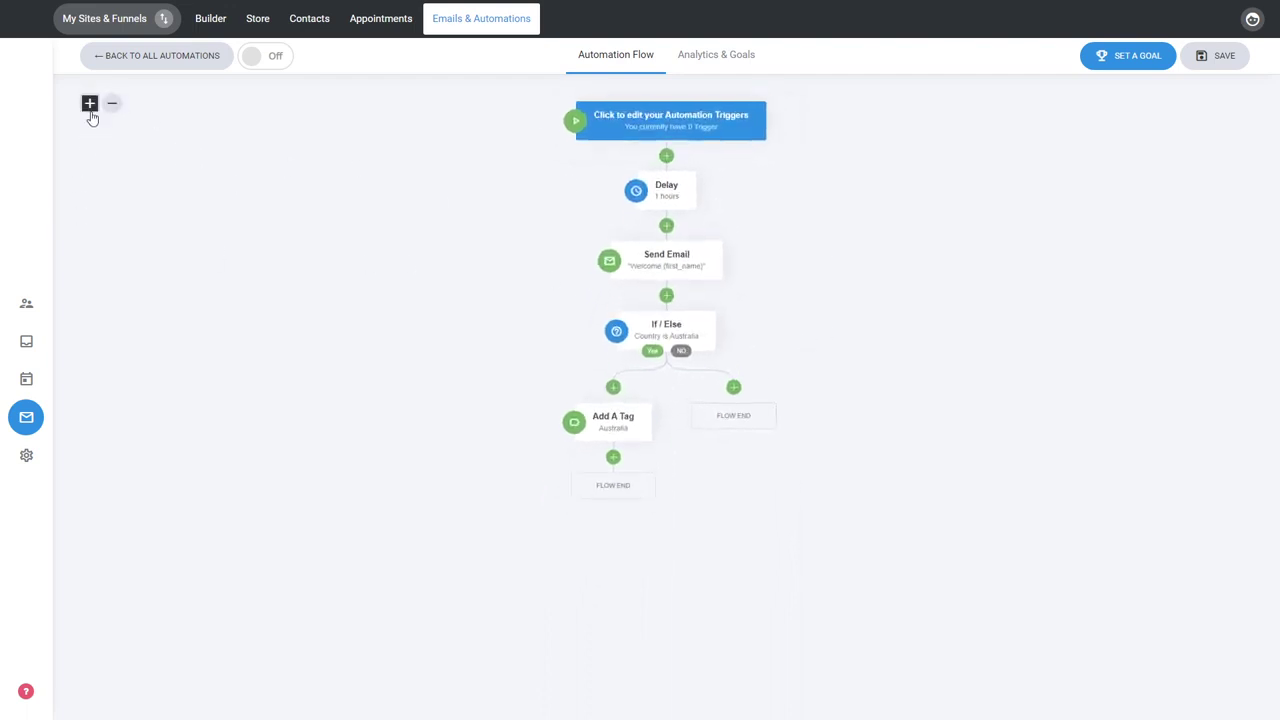
pyautogui.click(90, 112)
pyautogui.click(90, 112)
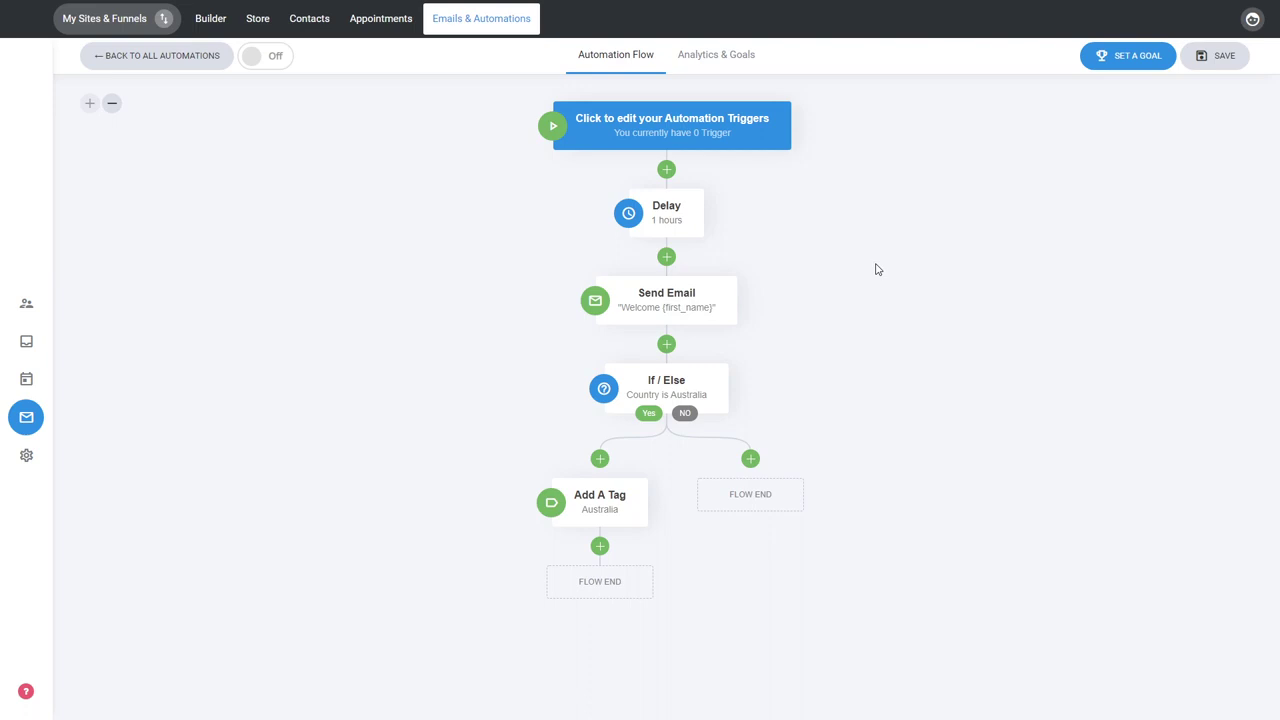
# Add an "Added to a list" trigger to the automation that starts it for contacts added to List 2.
pyautogui.click(730, 142)
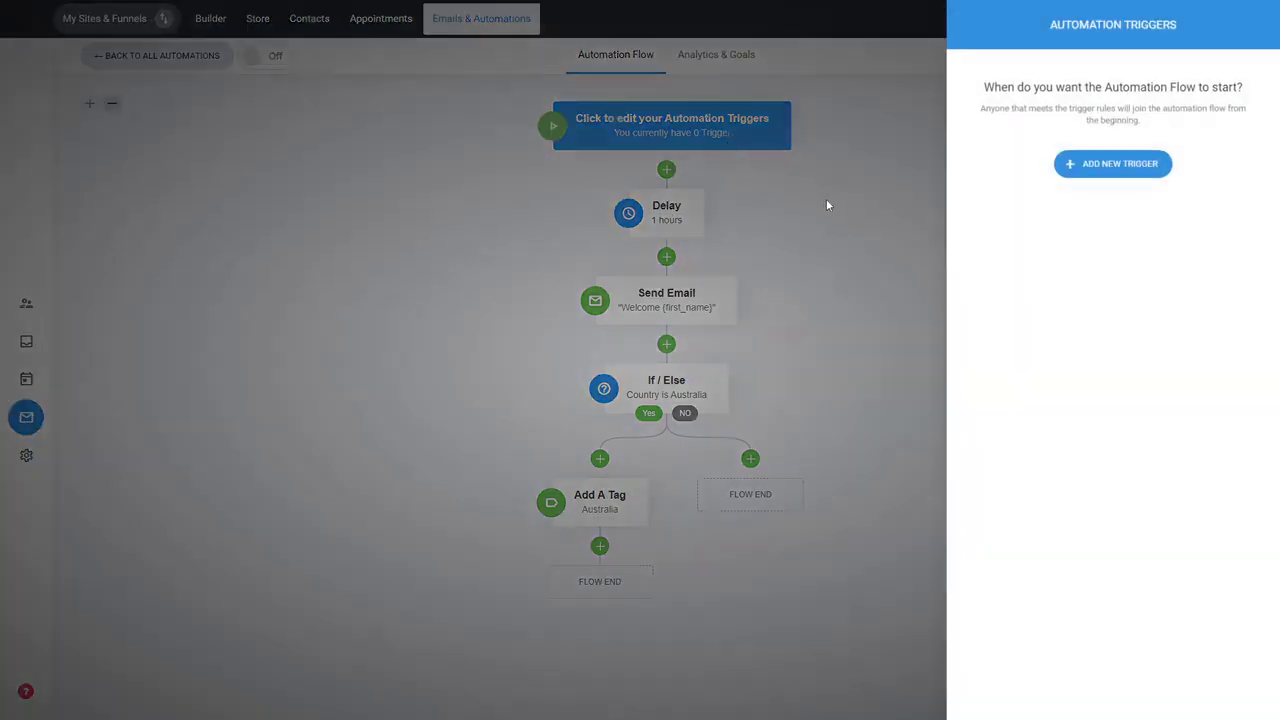
pyautogui.click(1088, 176)
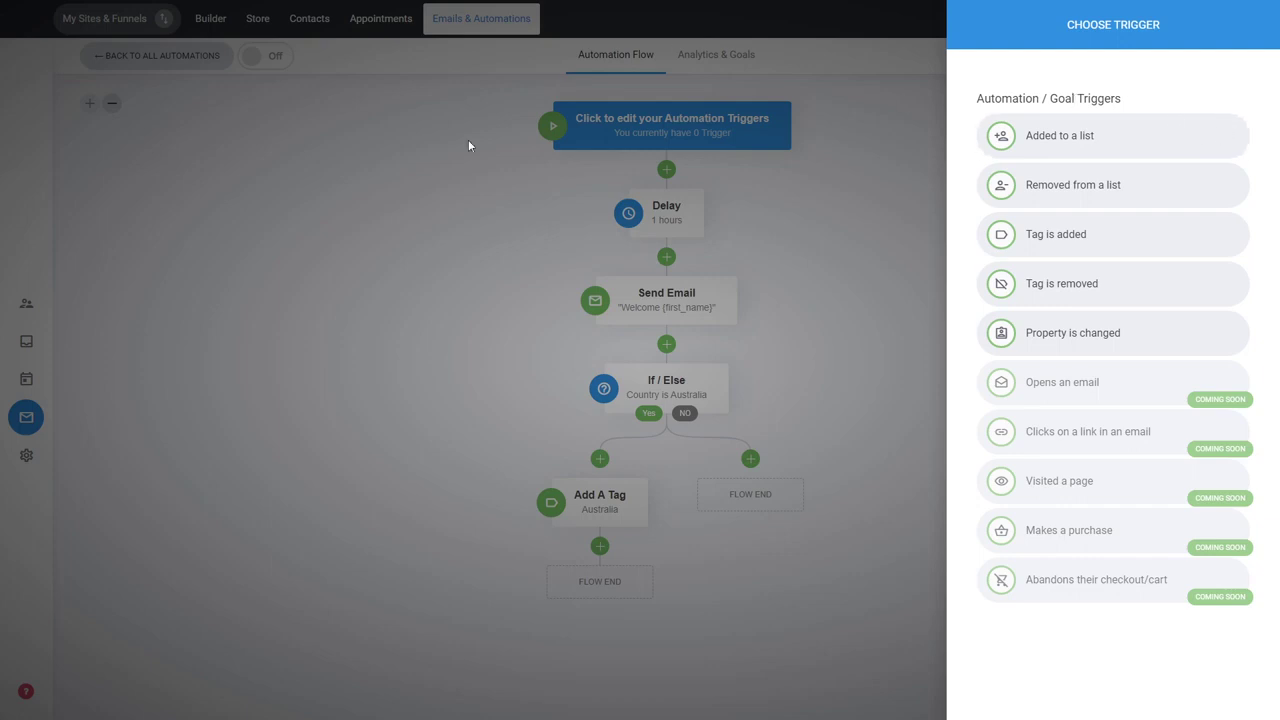
pyautogui.click(1098, 145)
pyautogui.click(1014, 131)
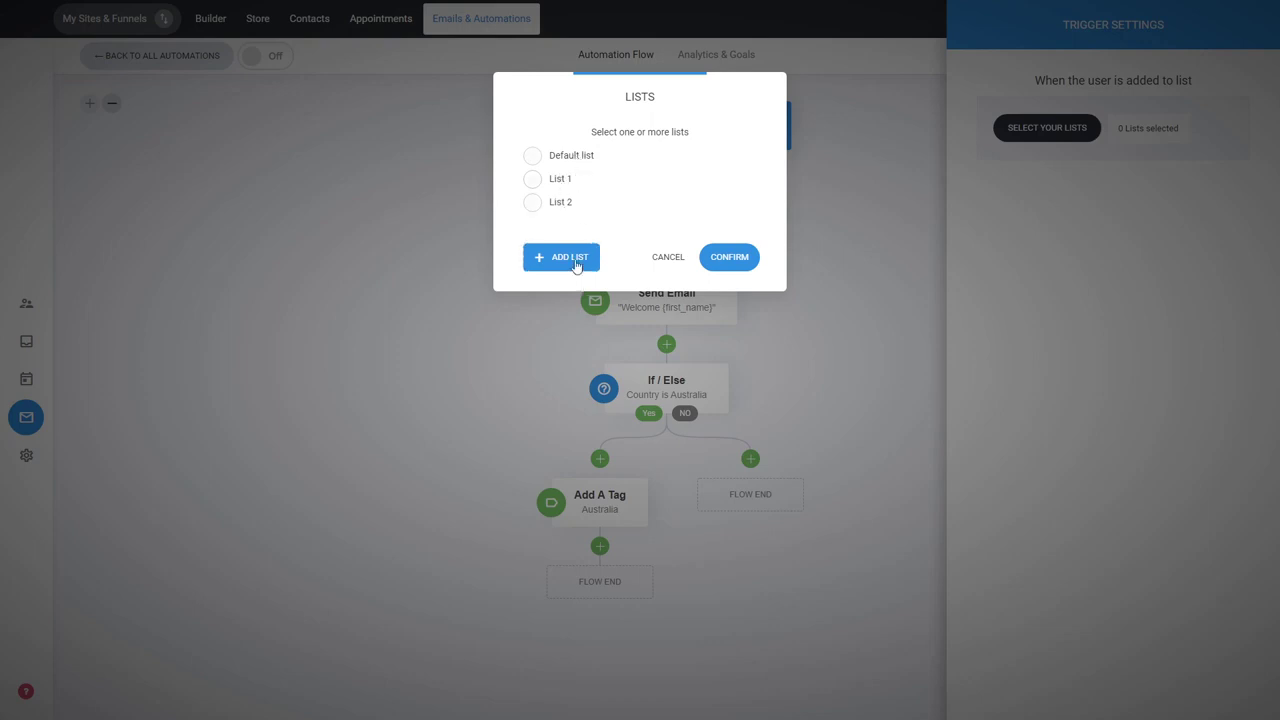
pyautogui.click(562, 204)
pyautogui.click(722, 257)
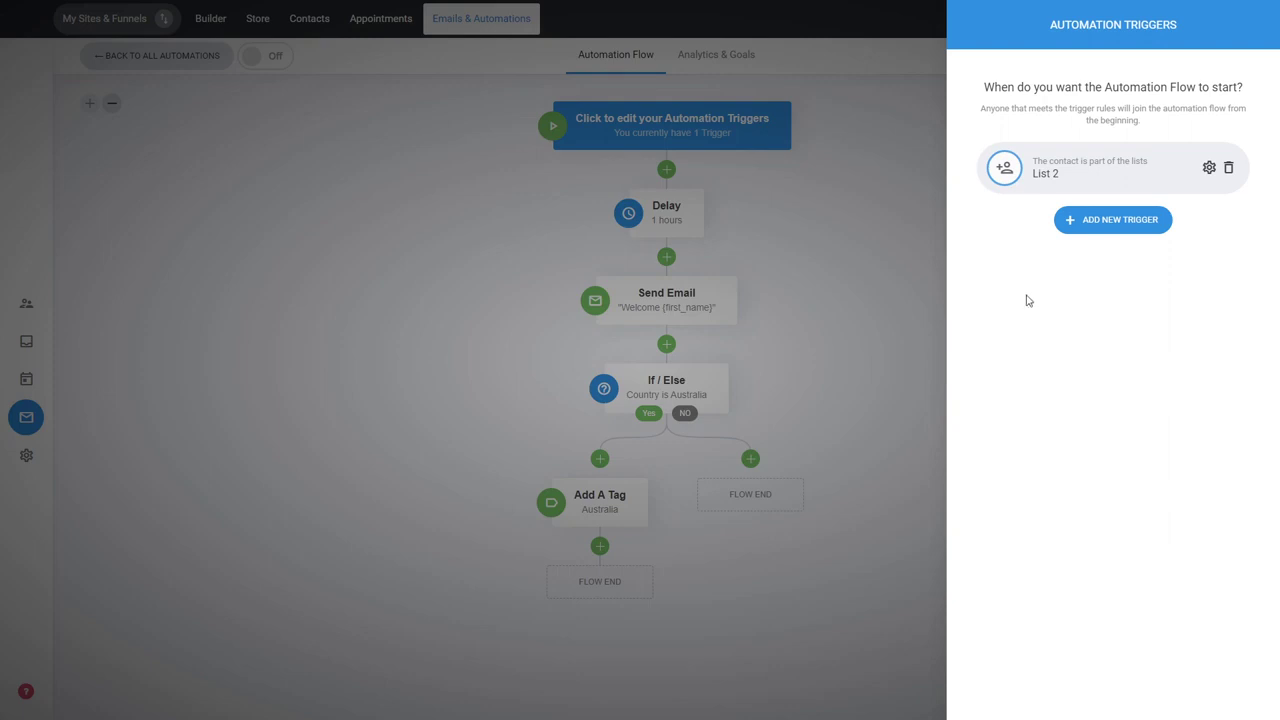
# Add a "Tag is added" goal to the automation using tag 2 and check it in the goals list.
pyautogui.click(865, 251)
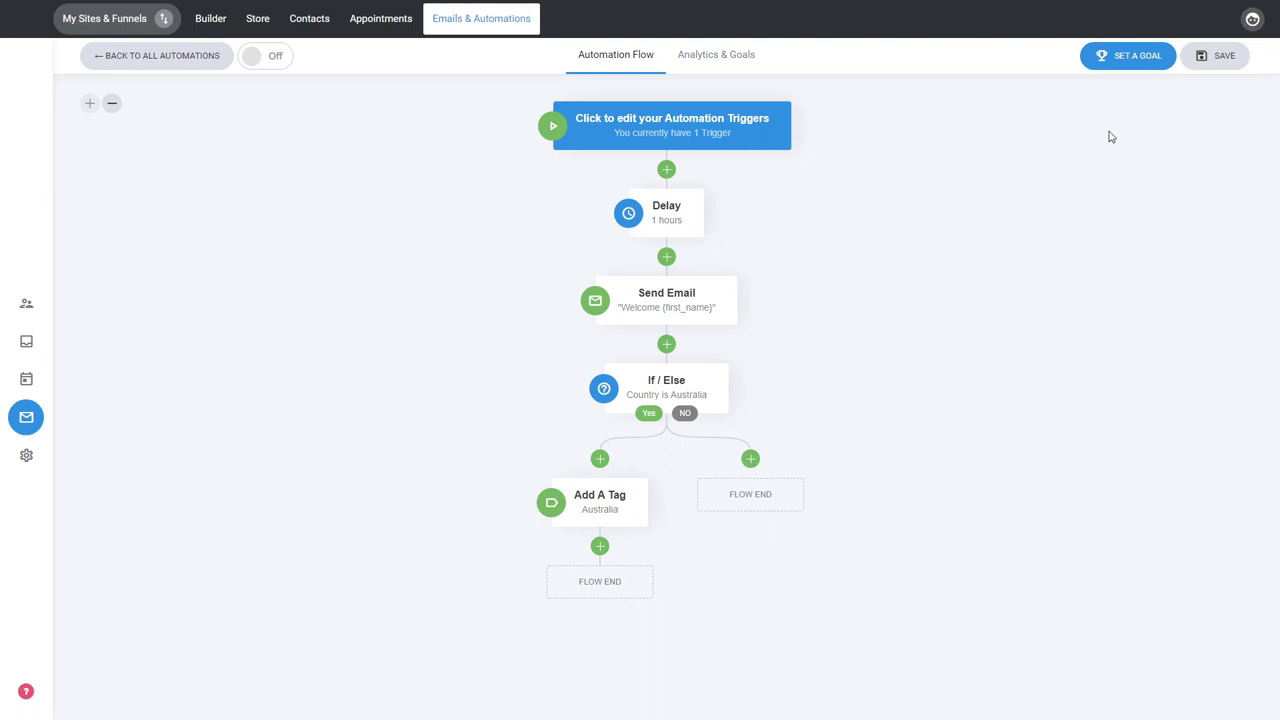
pyautogui.click(1124, 68)
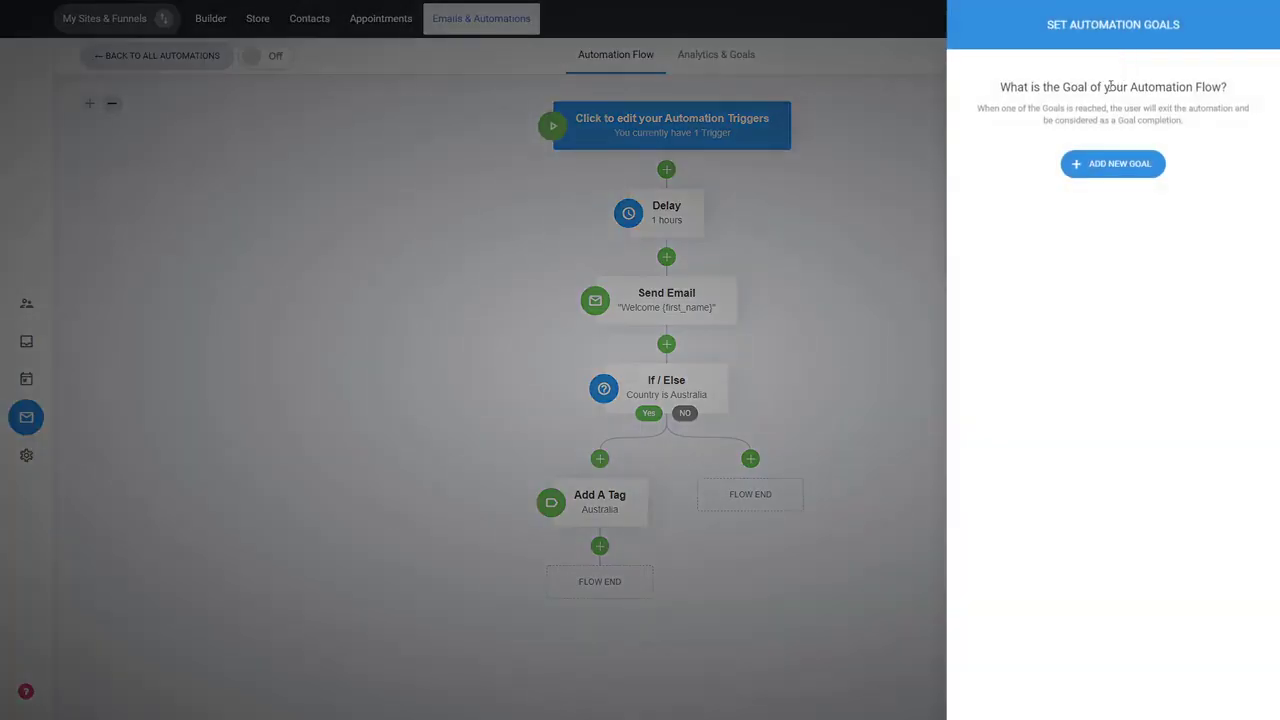
pyautogui.click(1119, 170)
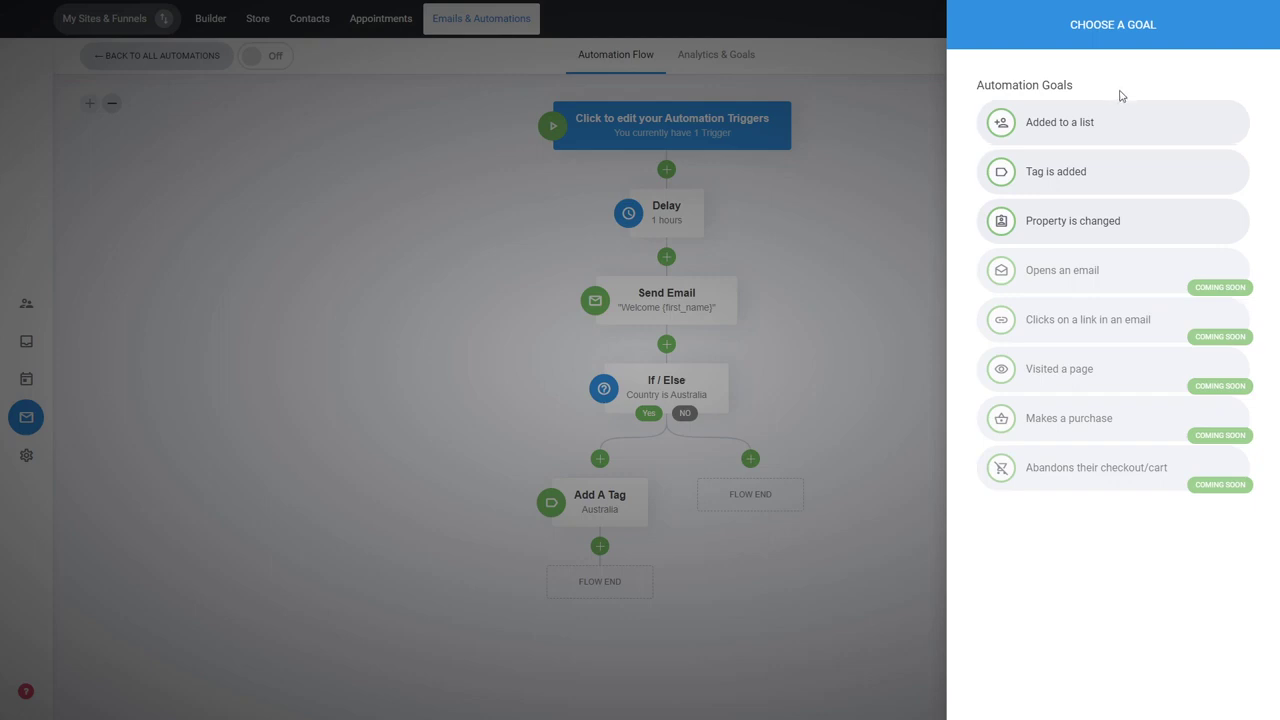
pyautogui.click(1115, 177)
pyautogui.click(1050, 129)
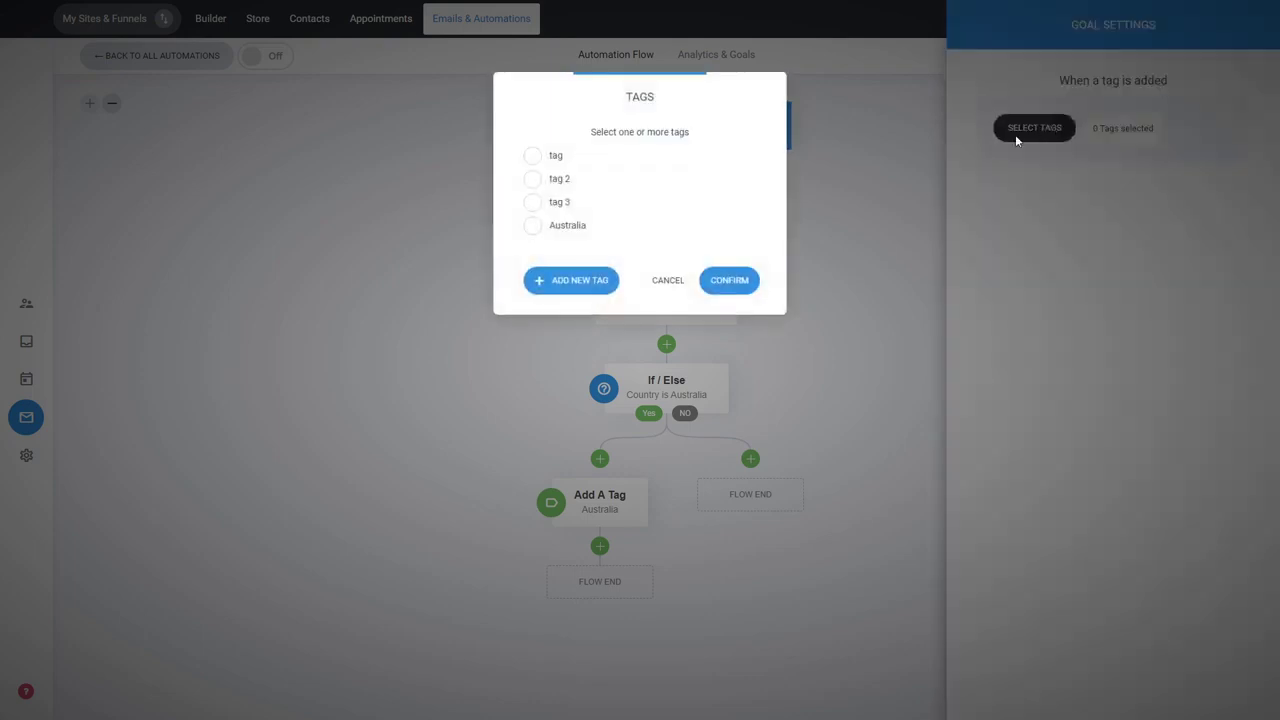
pyautogui.click(561, 183)
pyautogui.click(723, 281)
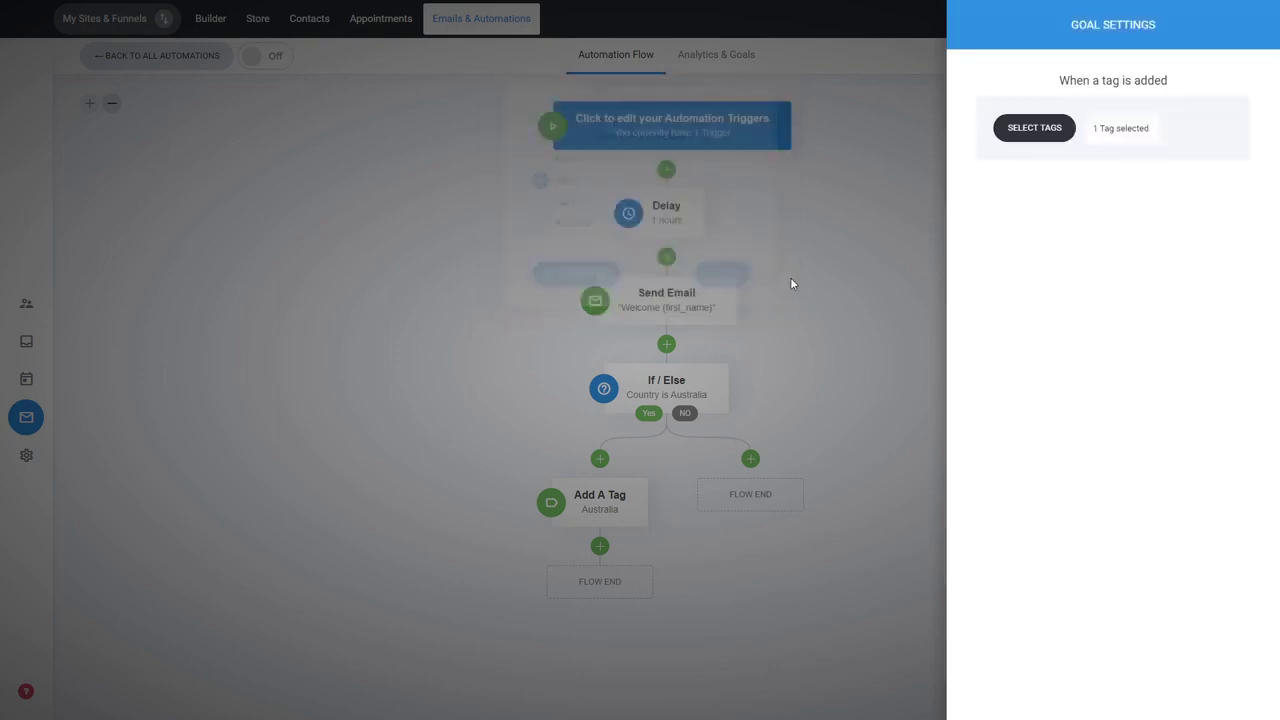
pyautogui.click(817, 331)
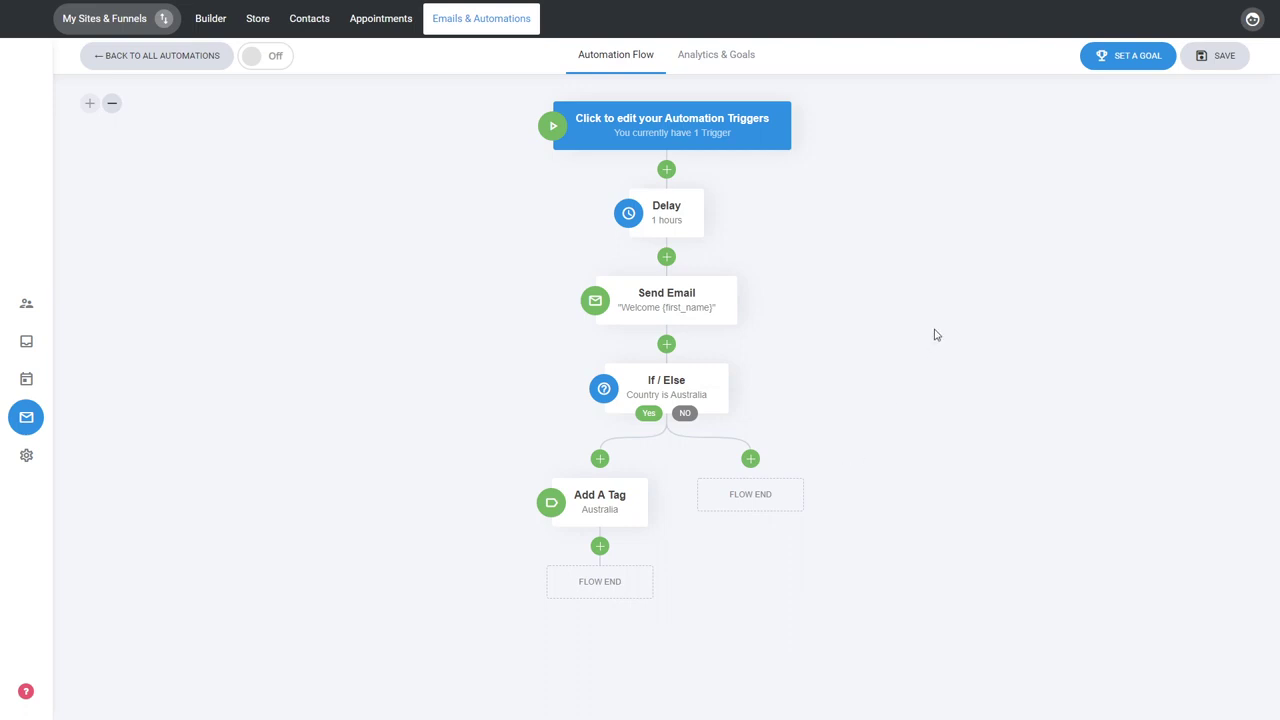
pyautogui.click(1122, 76)
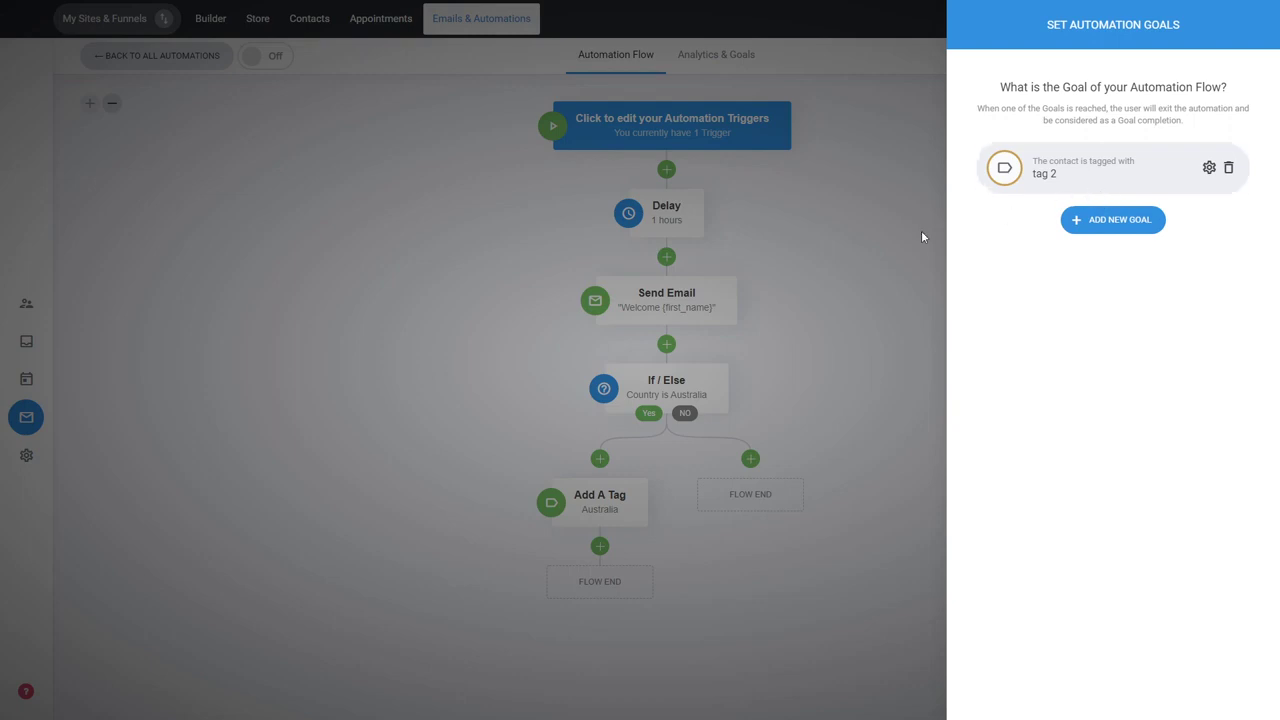
pyautogui.click(815, 214)
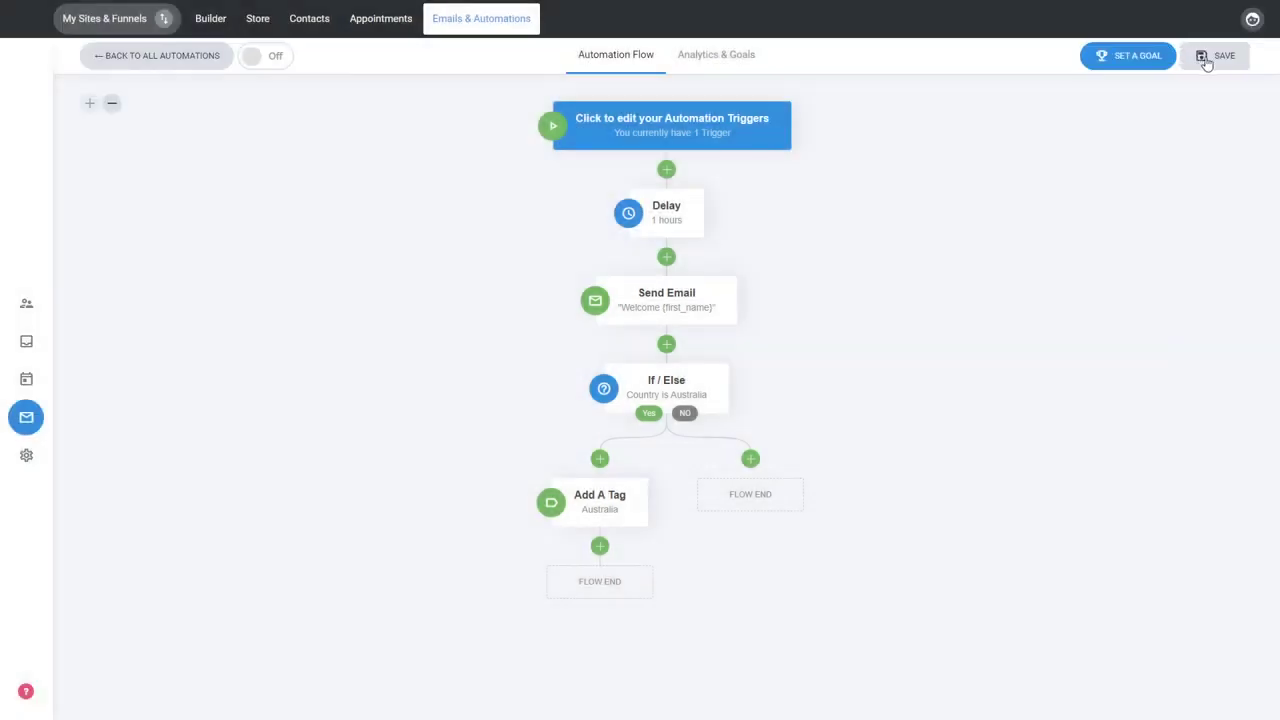
# Save the automation flow and turn the automation on.
pyautogui.click(1207, 63)
pyautogui.click(270, 66)
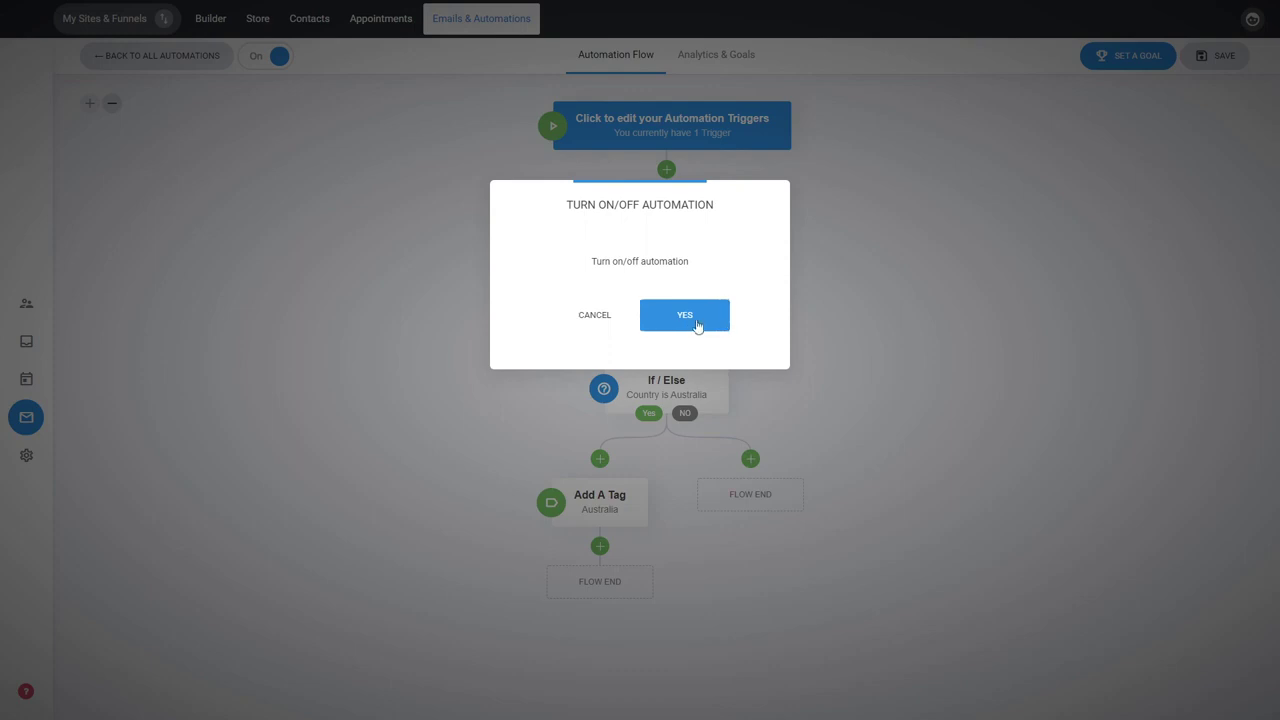
pyautogui.click(685, 315)
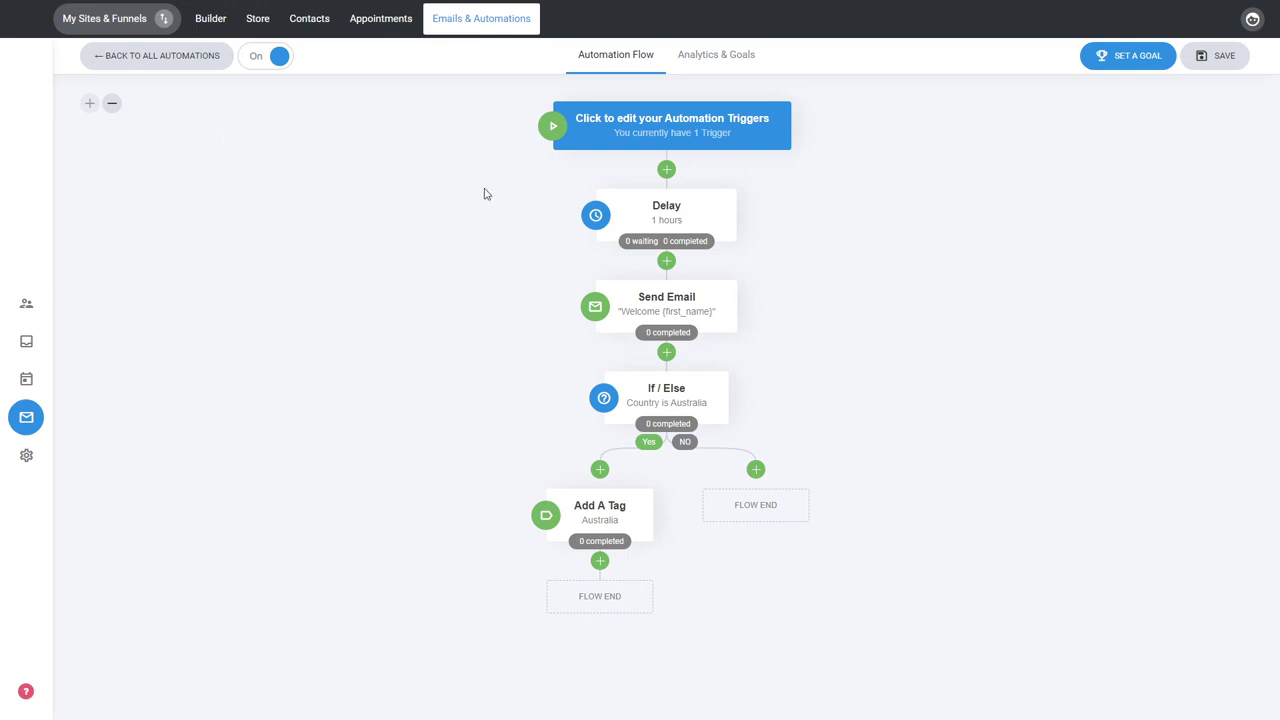
# Review the automation's analytics, goal completion and flow email statistics, and return to the flow editor.
pyautogui.click(722, 62)
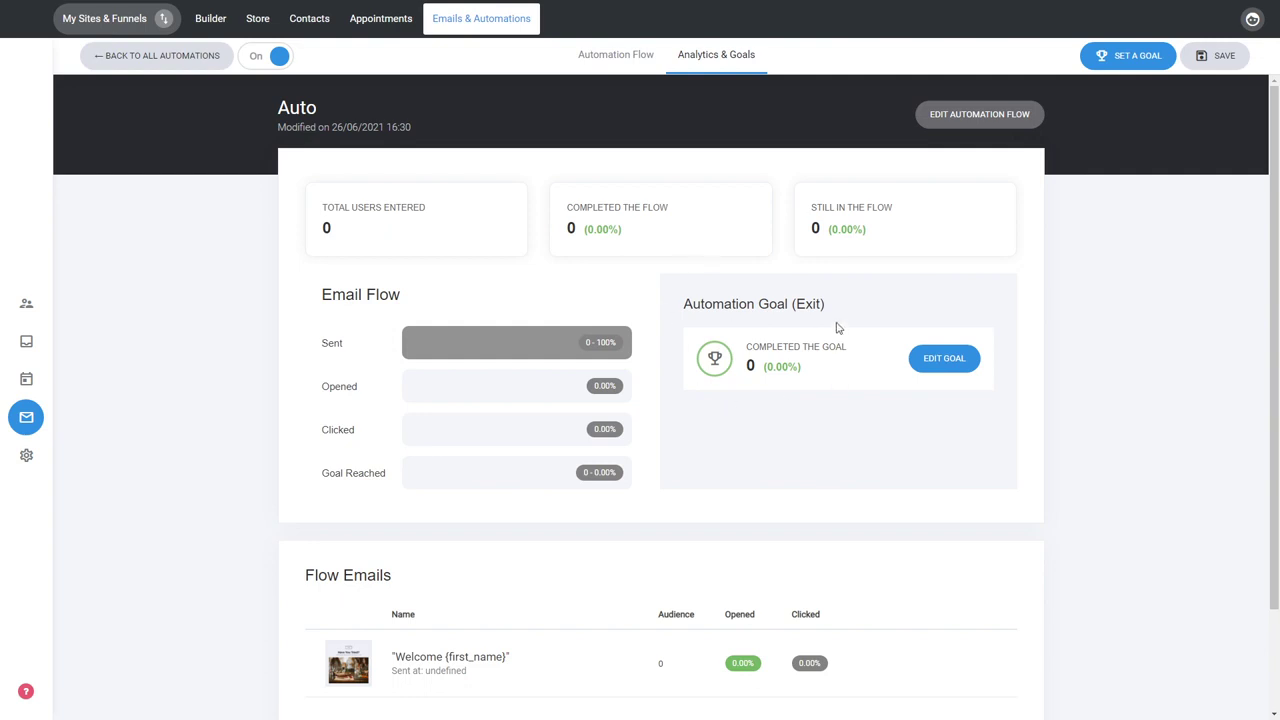
pyautogui.scroll(-2, 808, 360)
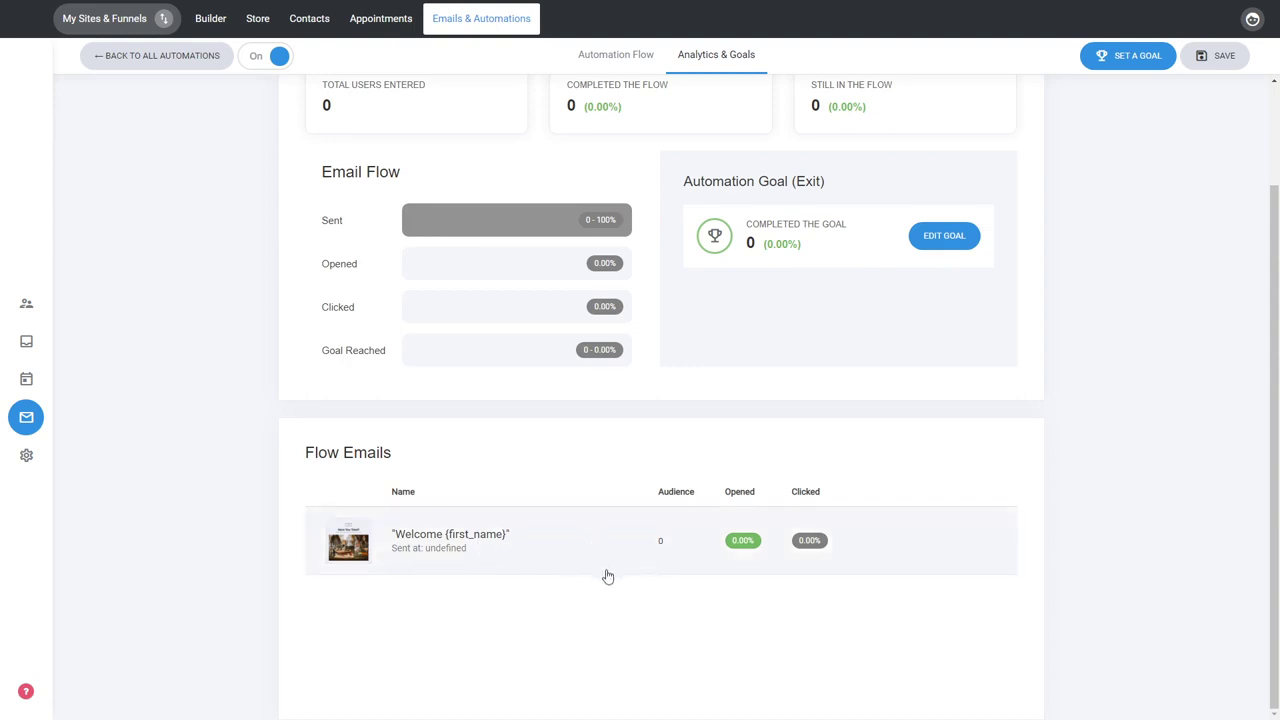
pyautogui.scroll(2, 603, 574)
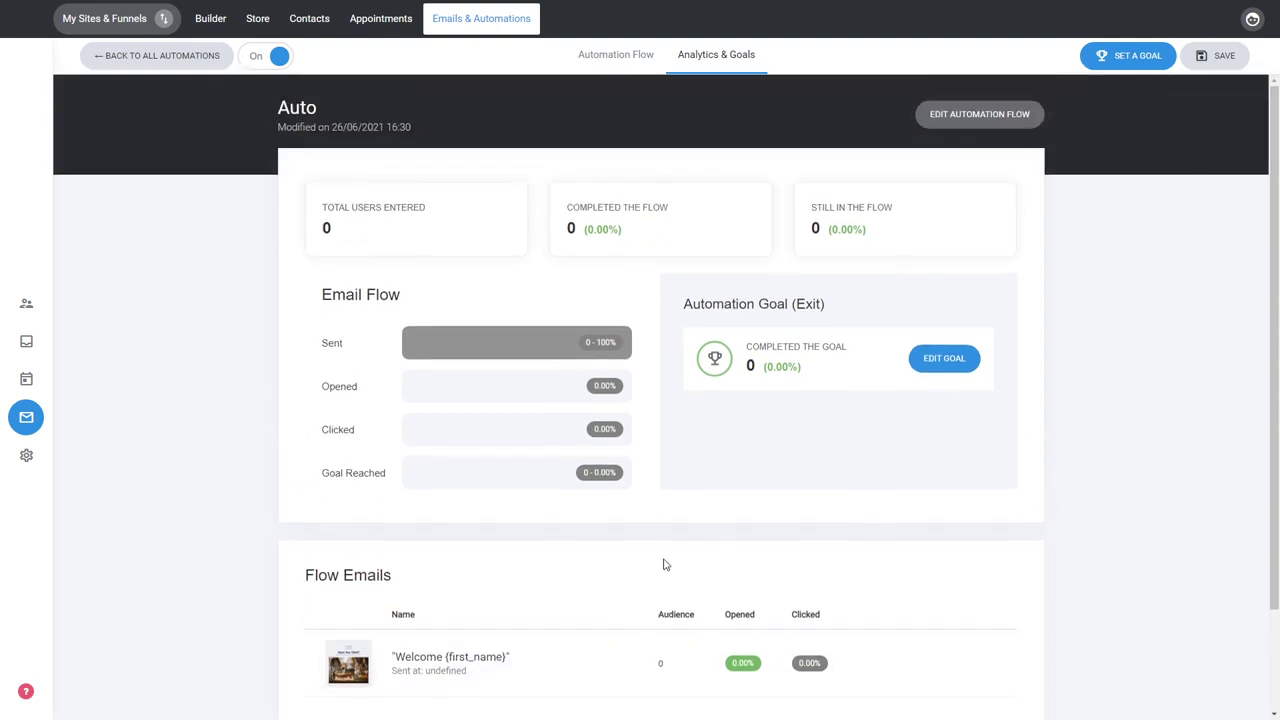
pyautogui.click(995, 118)
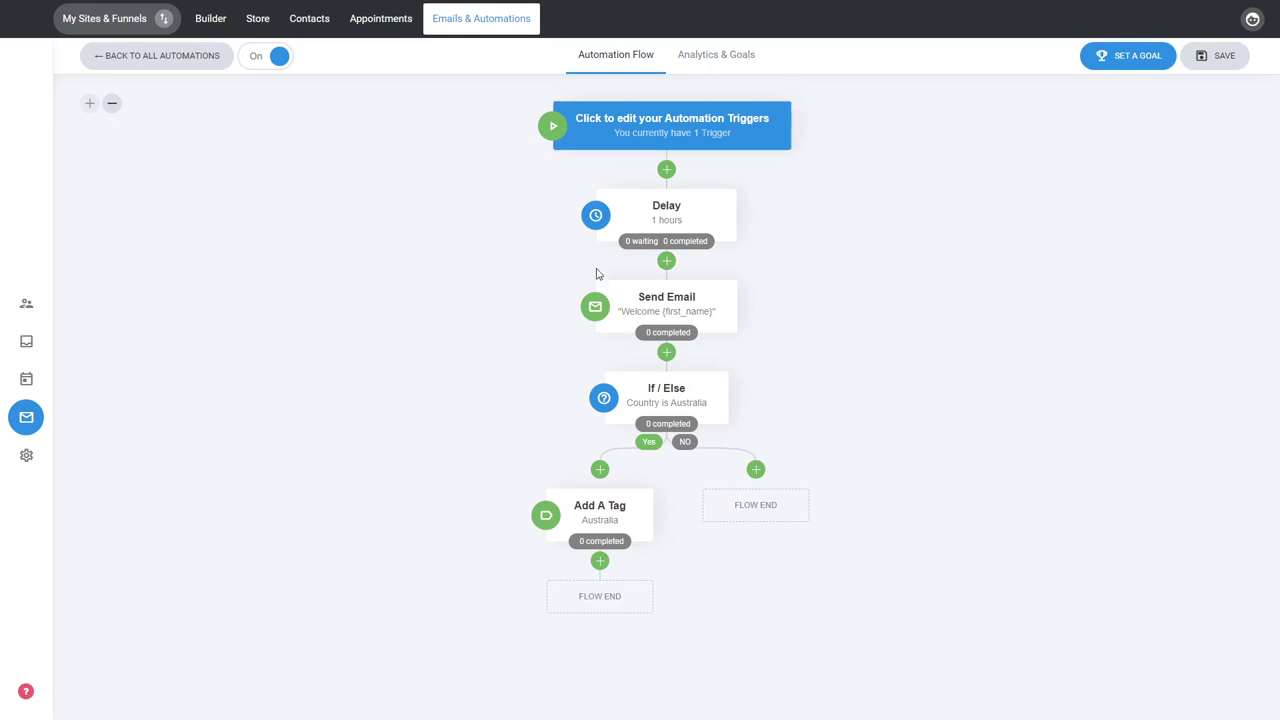
# Move the Send Email step above the Delay step and return it to its place below the Delay.
pyautogui.moveTo(645, 250)
pyautogui.moveTo(658, 344)
pyautogui.moveTo(735, 327)
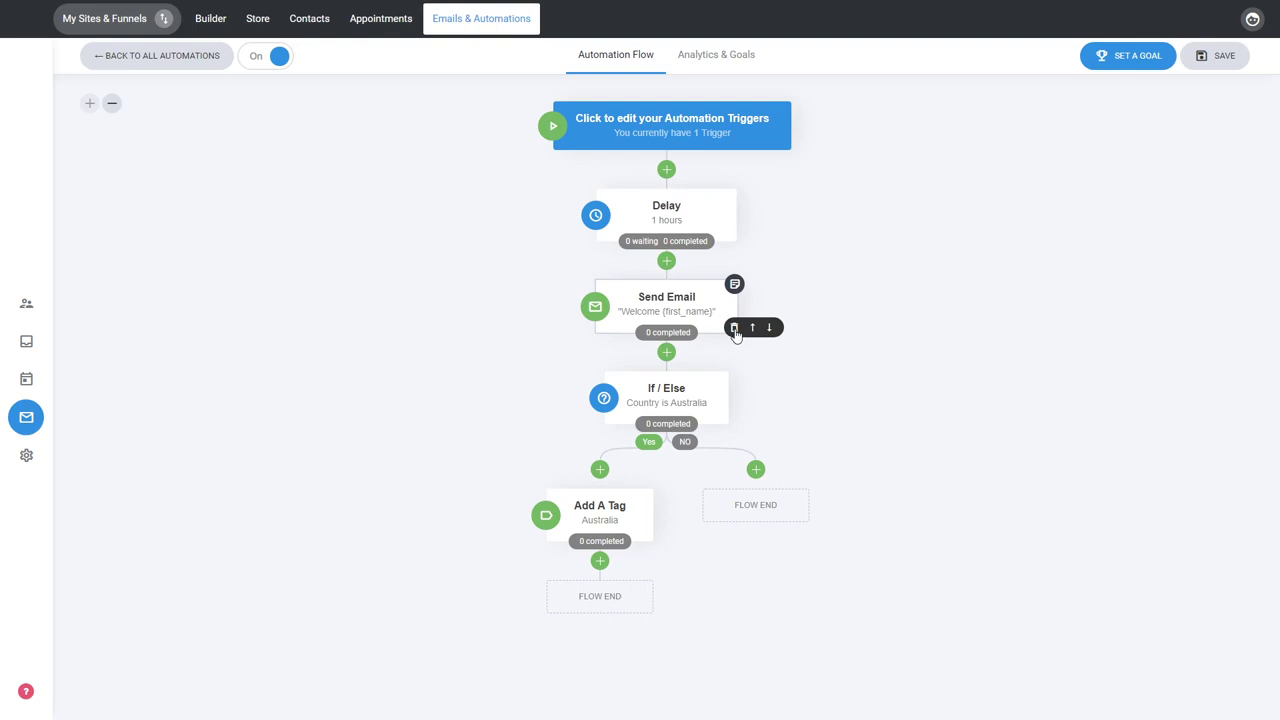
pyautogui.click(753, 329)
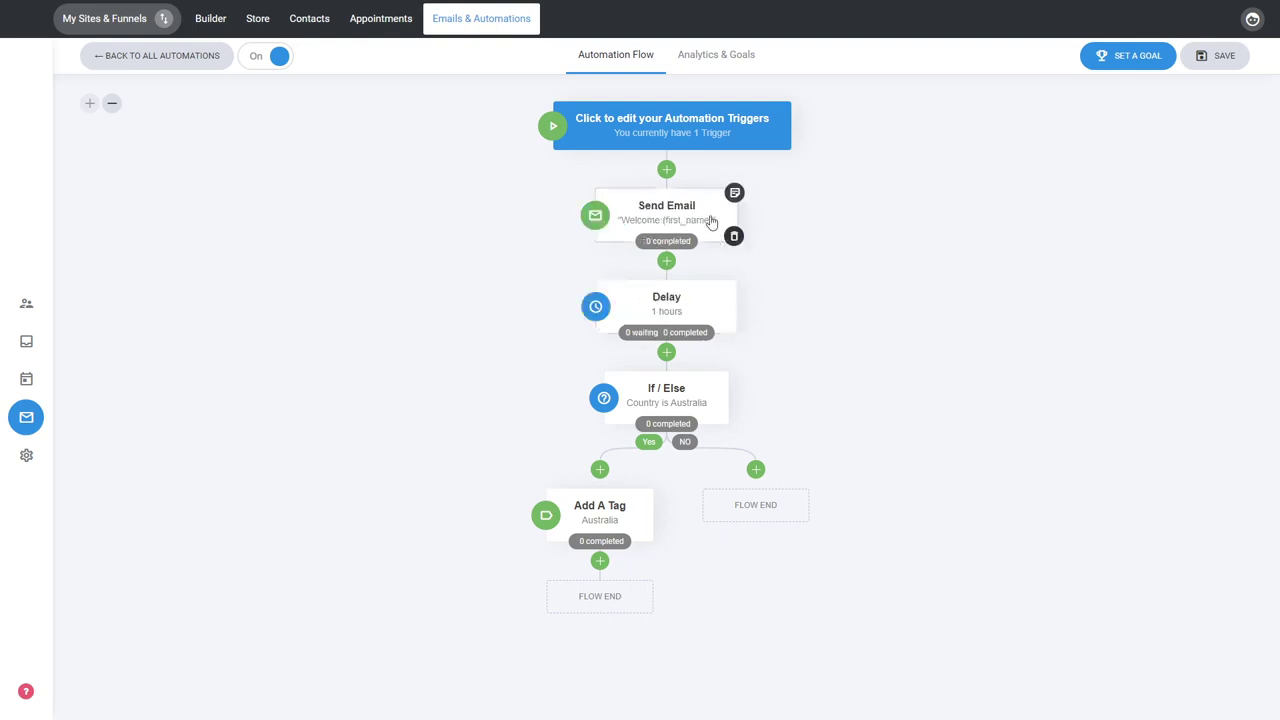
pyautogui.click(769, 236)
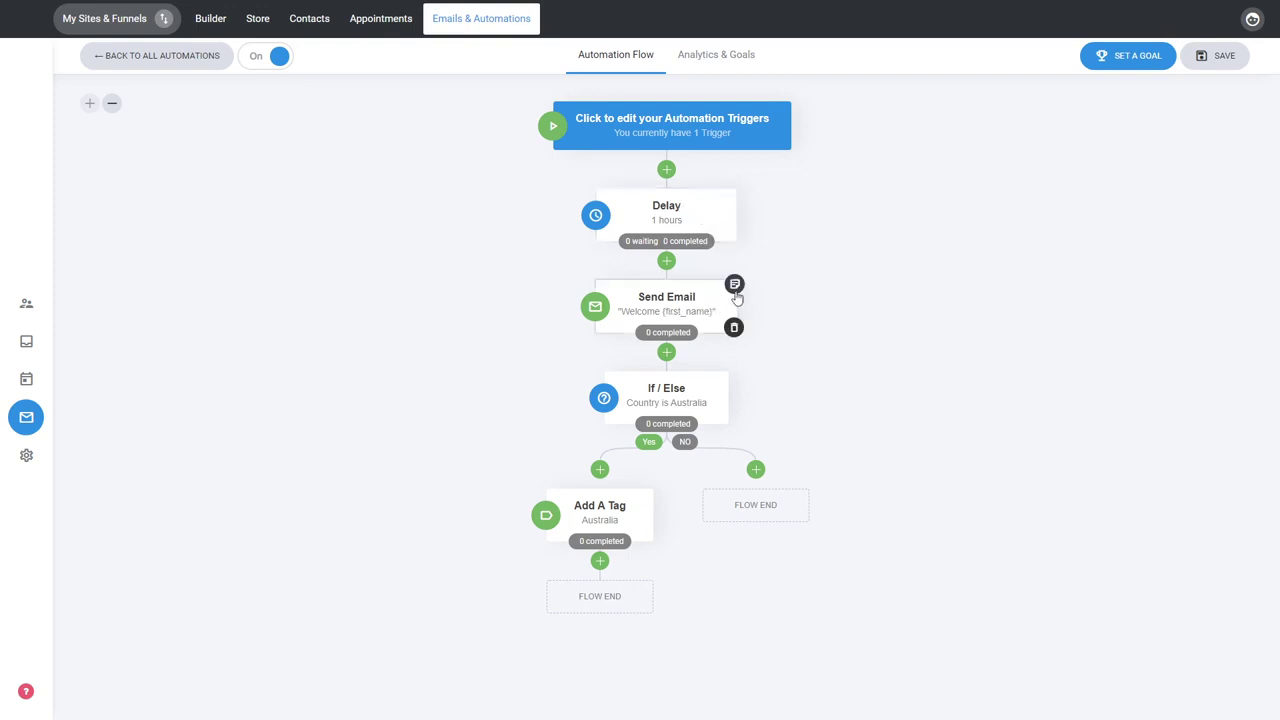
# Add the sticky notes "Note" and "Note 2" to the Send Email step and pin "Note 2" beside it.
pyautogui.click(735, 286)
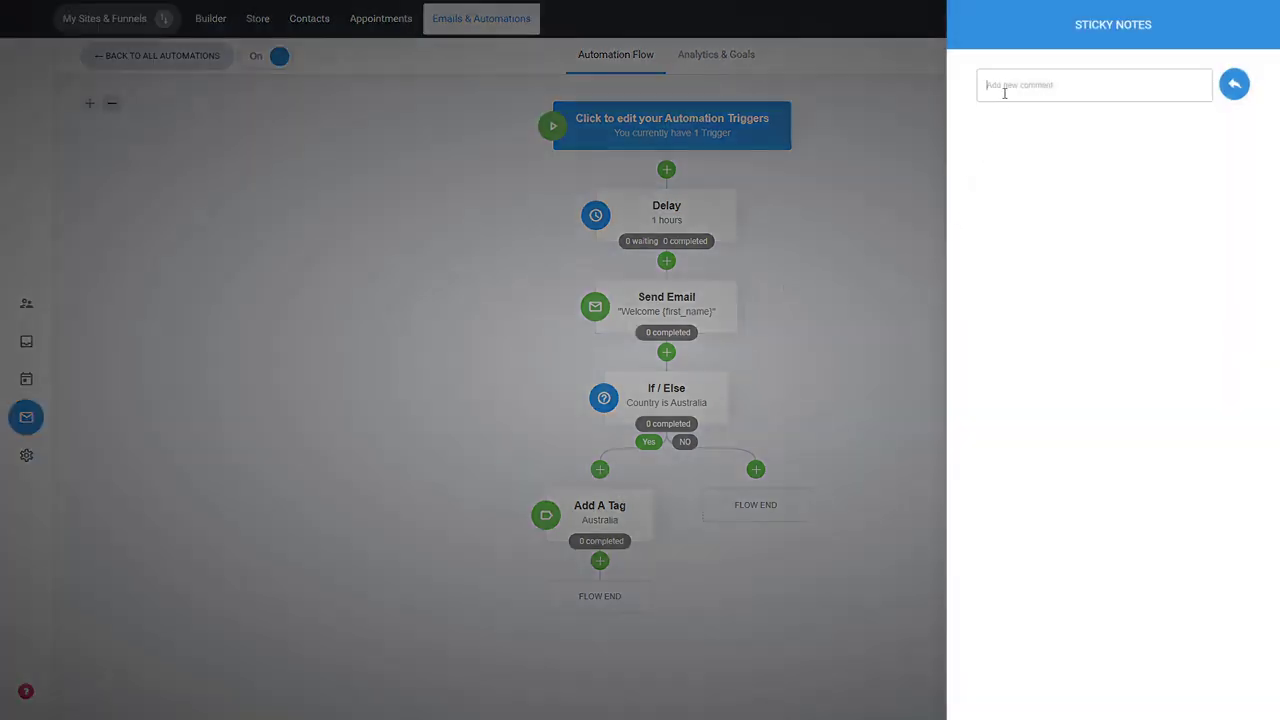
pyautogui.write('Note')
pyautogui.click(1234, 88)
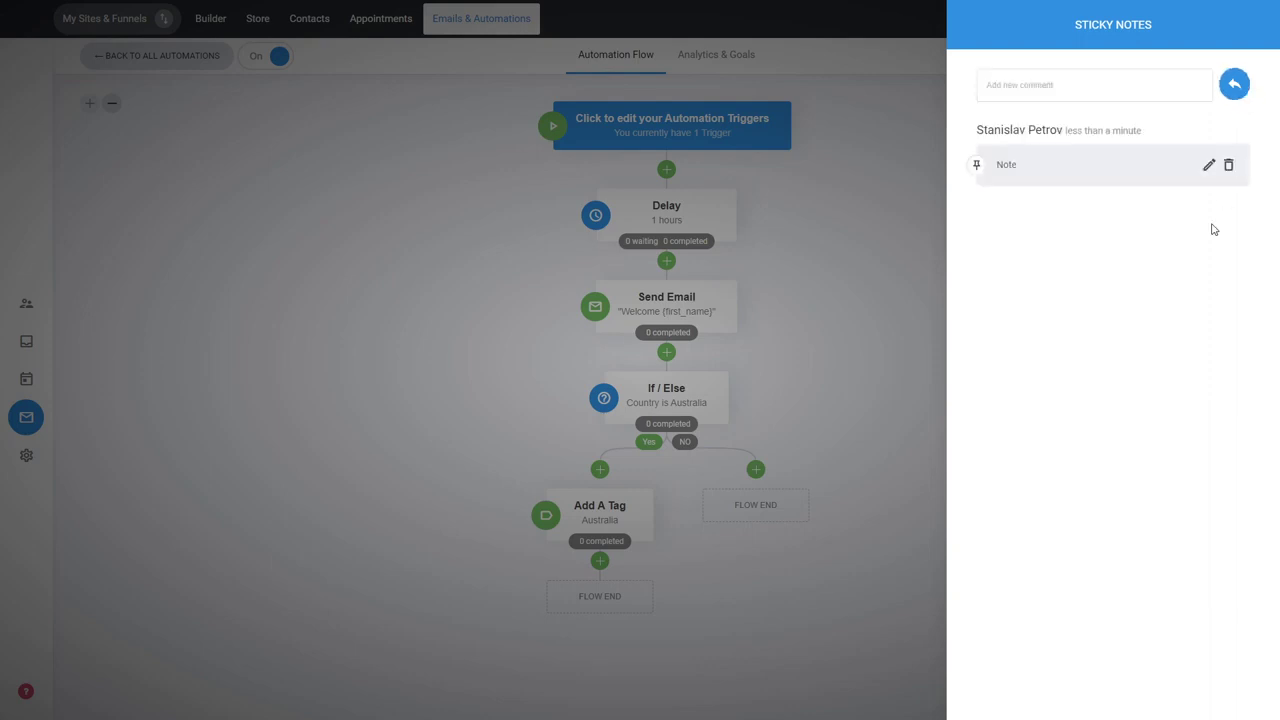
pyautogui.write('No')
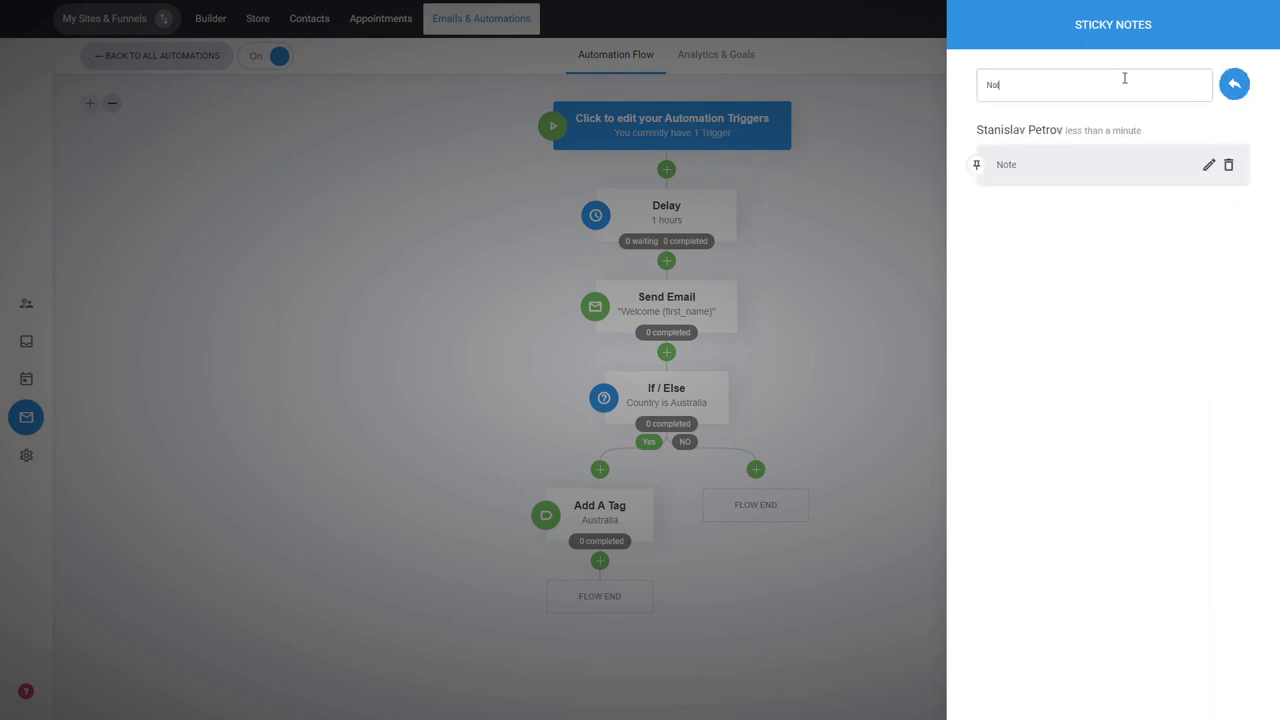
pyautogui.write('te 2')
pyautogui.click(1226, 94)
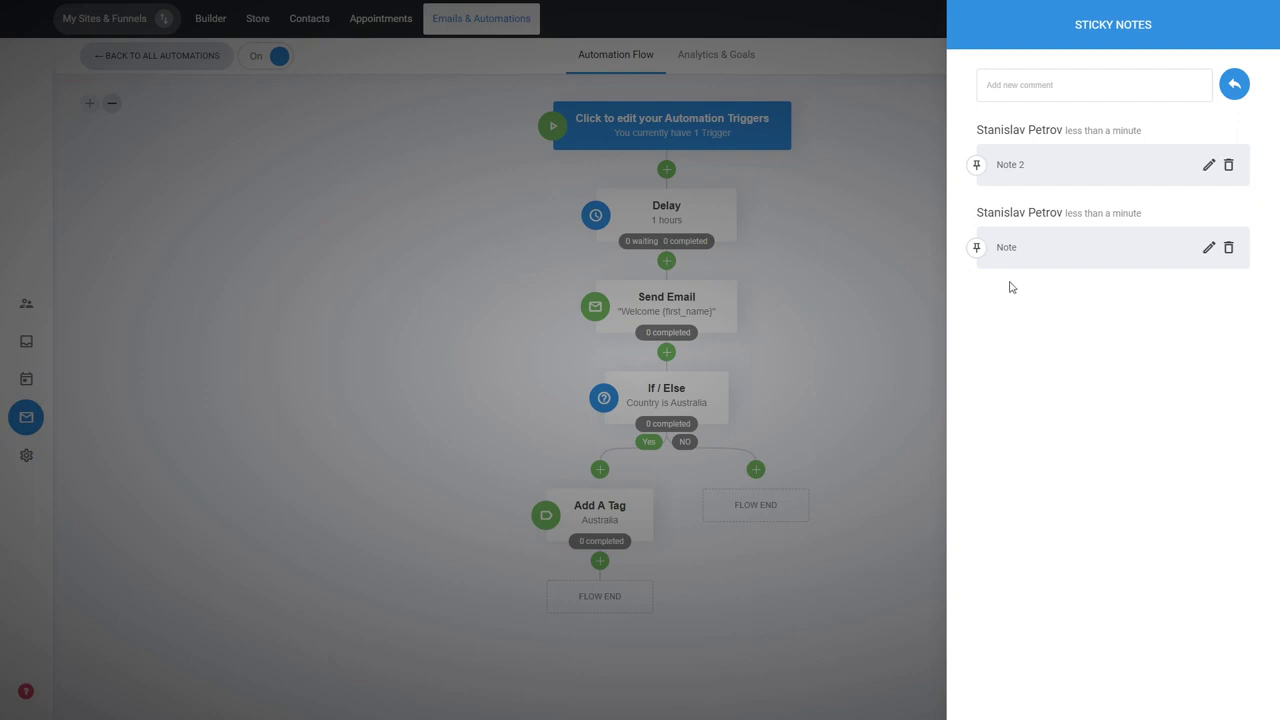
pyautogui.click(977, 175)
pyautogui.click(868, 289)
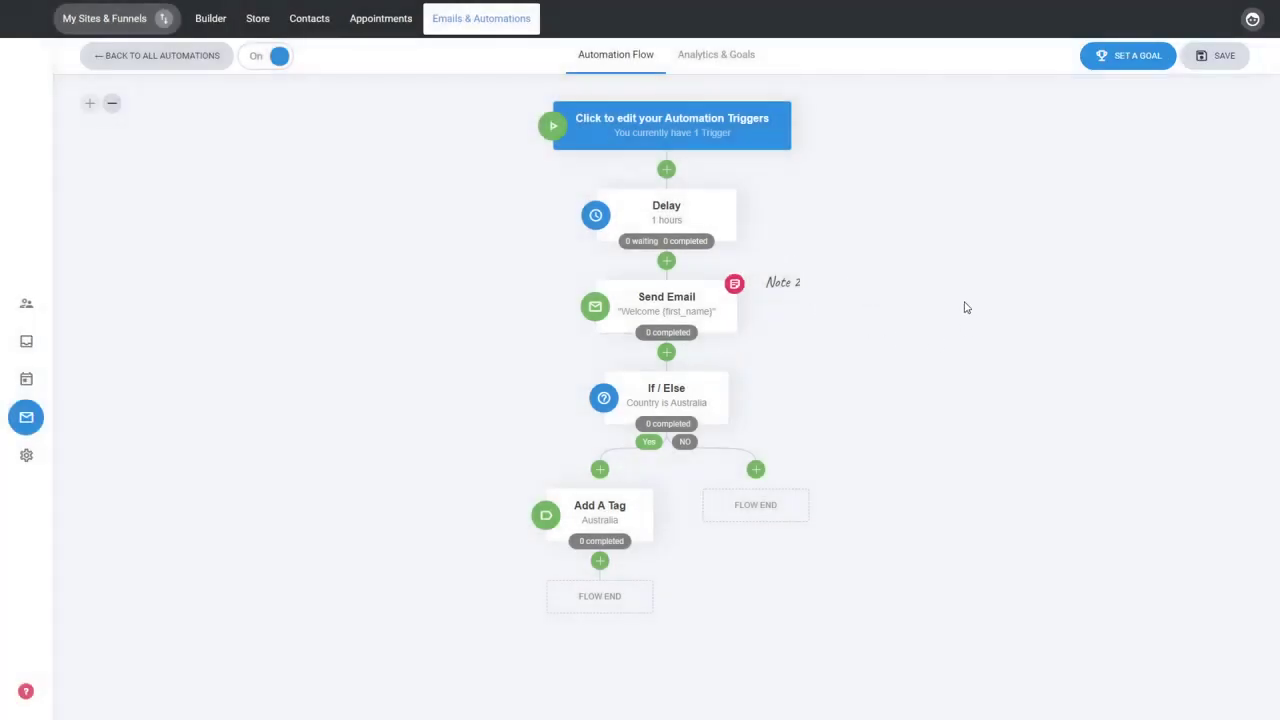
pyautogui.moveTo(797, 297)
# Save the pending changes to the automation and return to the list of all automations.
pyautogui.click(211, 57)
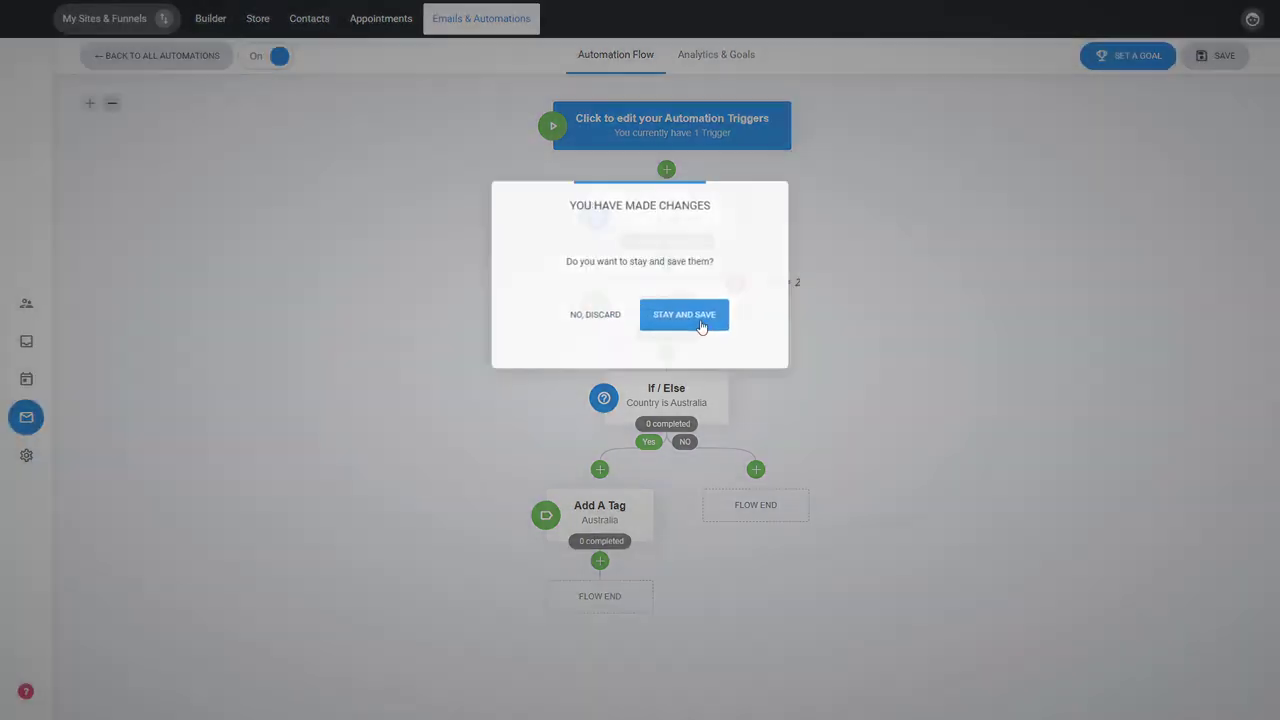
pyautogui.click(700, 322)
pyautogui.click(1222, 57)
pyautogui.click(149, 55)
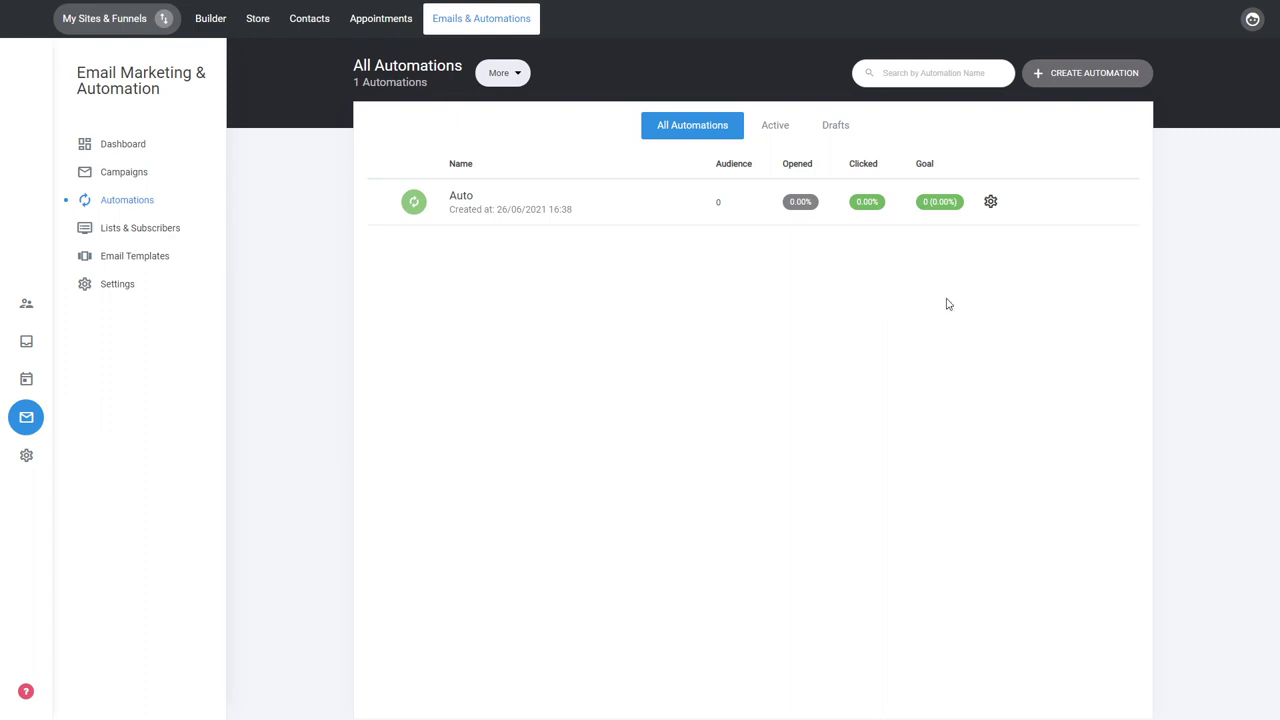
# View the management options available for the Auto automation in the list.
pyautogui.click(990, 201)
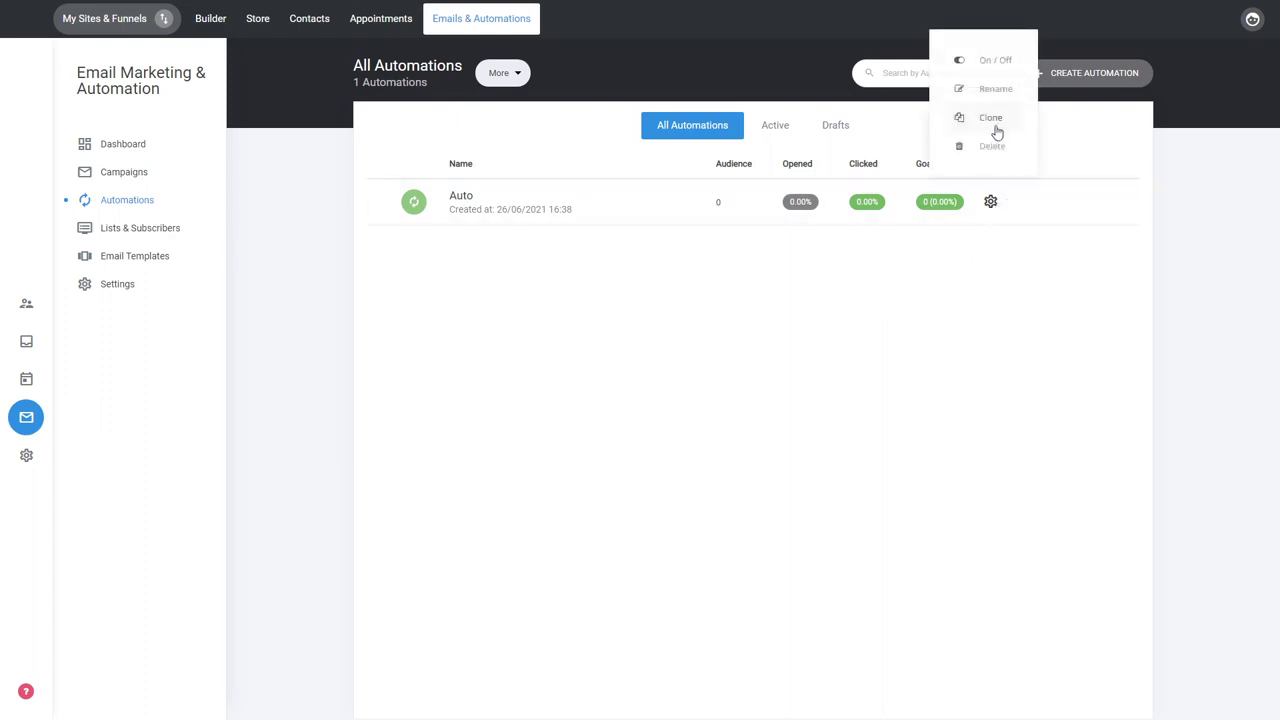
pyautogui.click(972, 274)
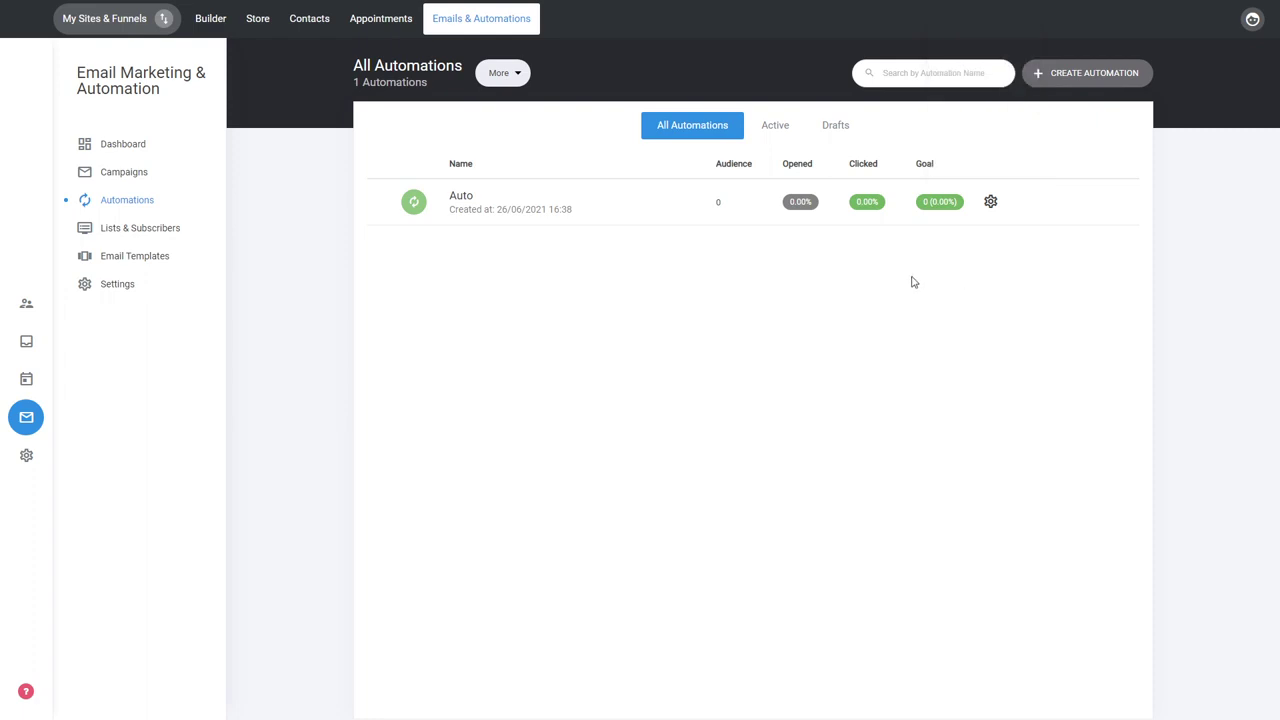